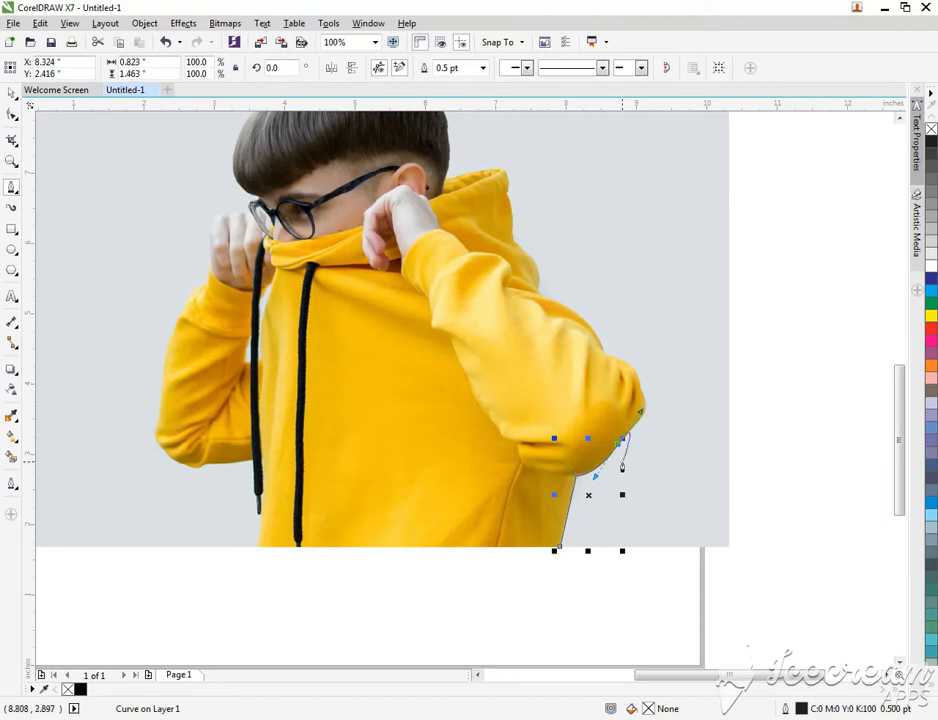
- Continue the Pen outline around the elbow of the arm near the ear and up its sleeve to the shoulder
click(645, 411)
drag(641, 390, 634, 378)
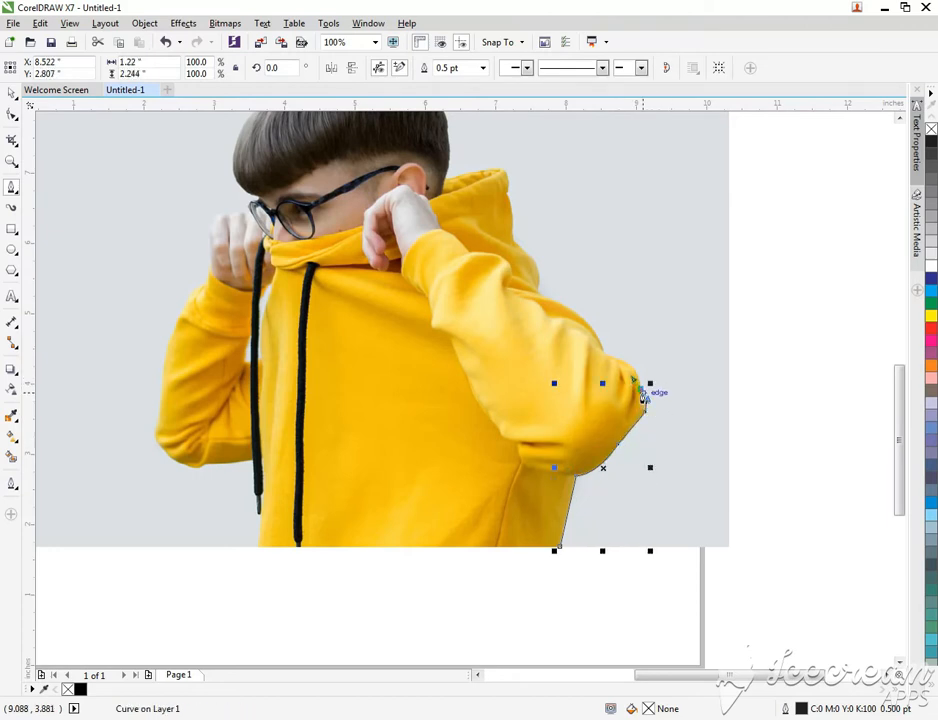
click(606, 355)
drag(568, 350, 568, 348)
alt+click(606, 355)
drag(542, 295, 492, 281)
alt+click(542, 296)
- Continue the outline up the back of the hoodie and along the hood's upper edge to the nape
scroll(542, 296, up, 1)
drag(484, 188, 413, 150)
alt+click(484, 188)
click(483, 171)
scroll(484, 173, down, 1)
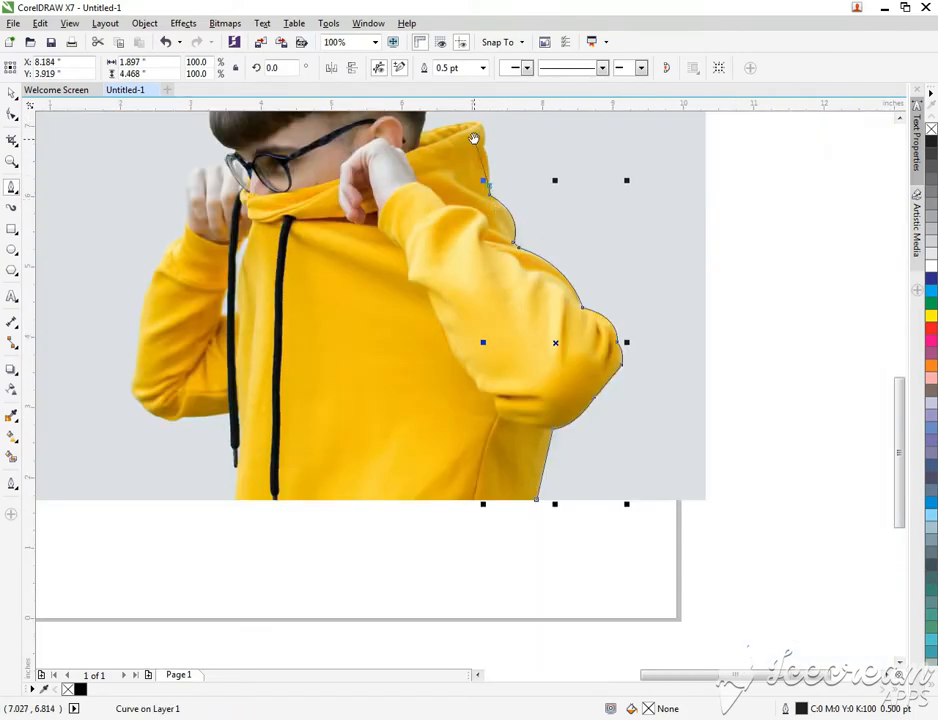
drag(475, 139, 479, 308)
click(476, 291)
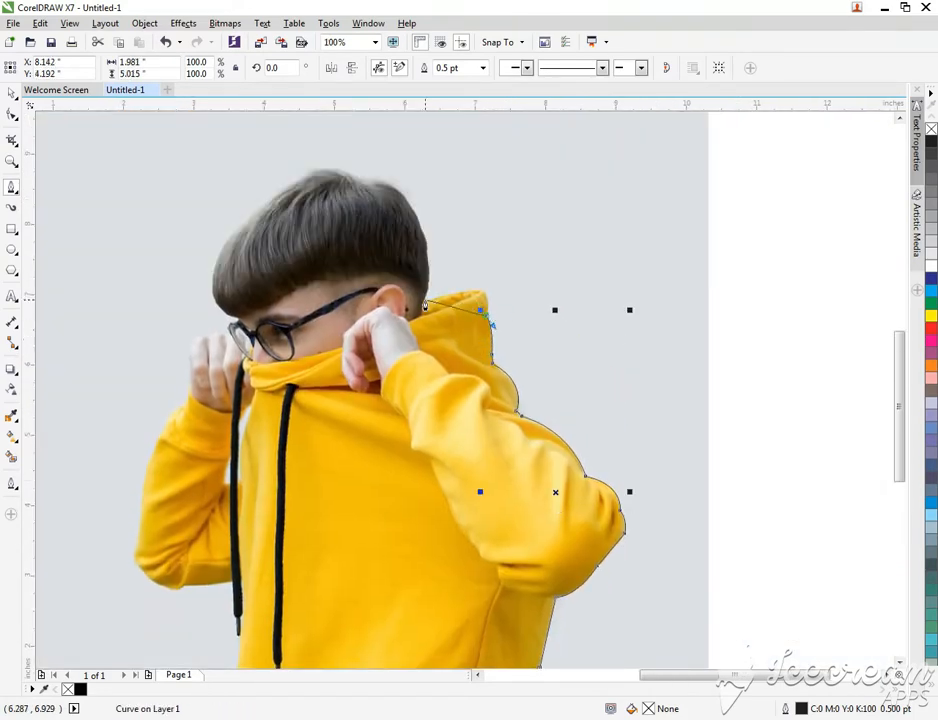
click(420, 285)
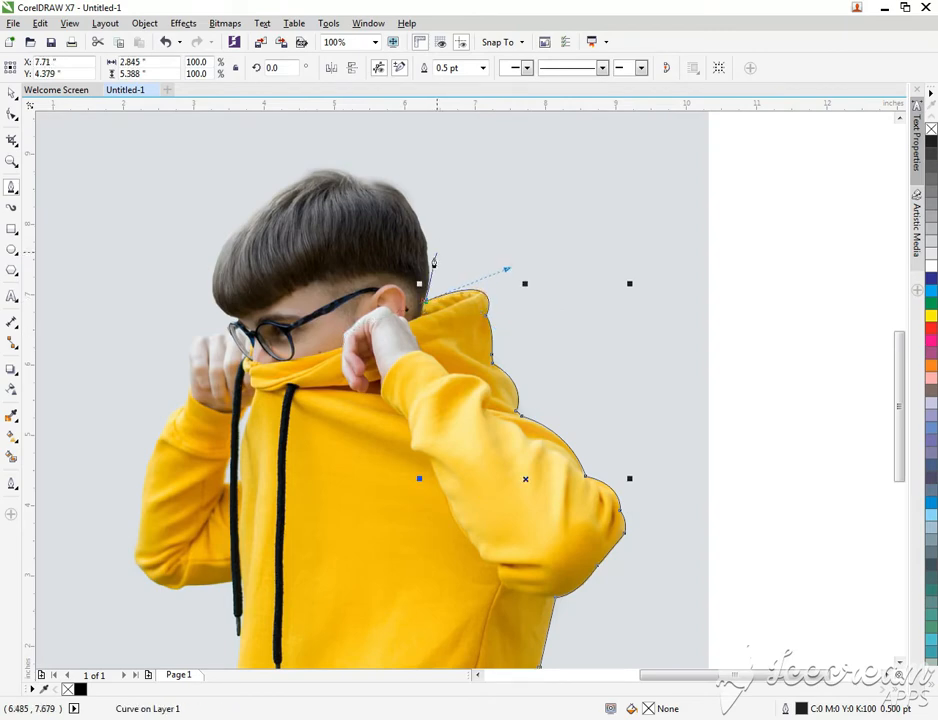
- Trace the back of the boy's head from the nape up to the crown
scroll(434, 262, up, 2)
click(424, 237)
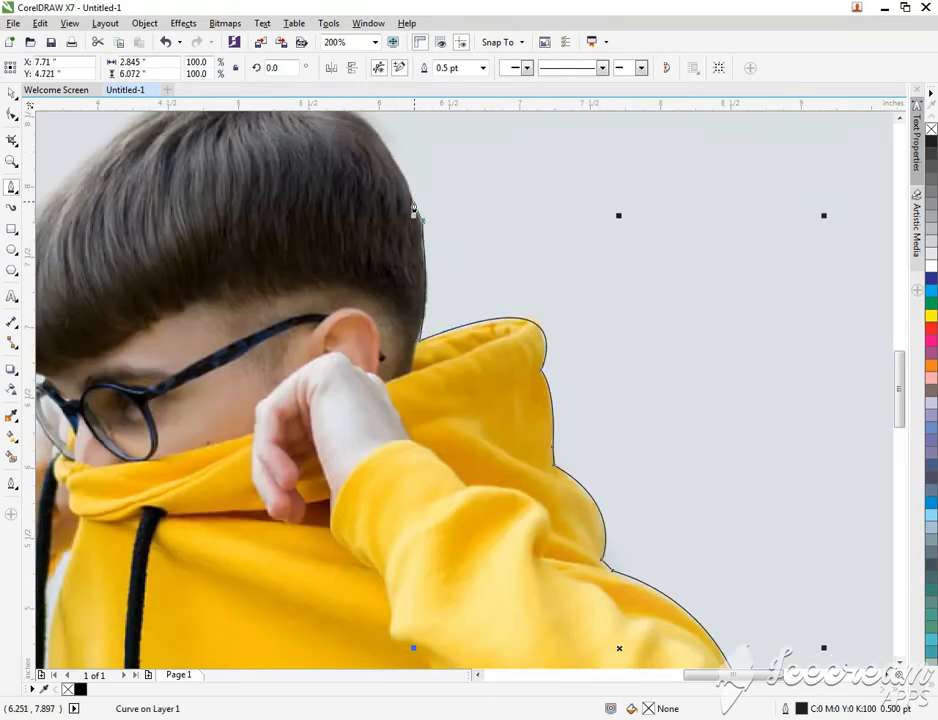
click(392, 158)
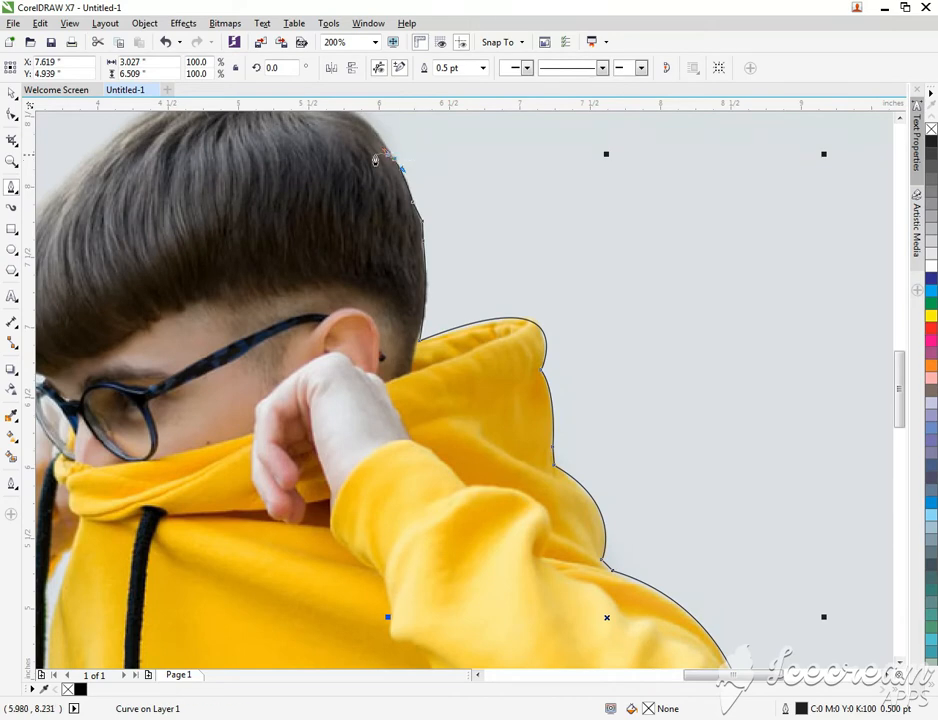
scroll(375, 160, down, 2)
drag(311, 283, 327, 270)
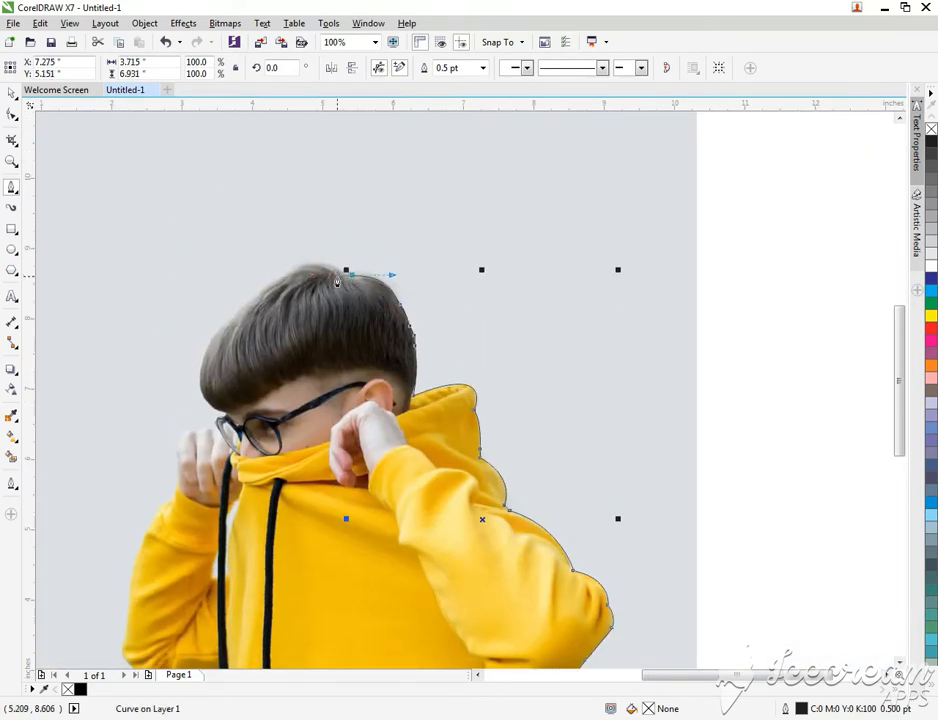
- Trace the top and front of the hair, then the brow down to the glasses frame
scroll(327, 270, up, 2)
drag(241, 274, 199, 318)
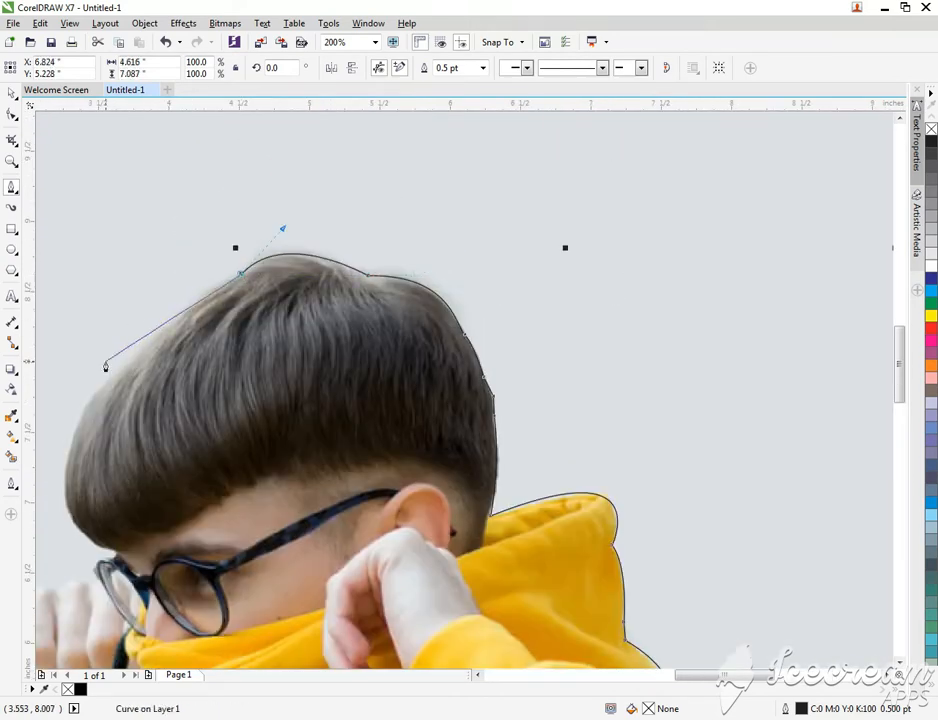
drag(90, 398, 53, 455)
drag(114, 551, 212, 586)
mouse_move(93, 567)
mouse_down()
mouse_move(88, 584)
mouse_move(108, 638)
mouse_up()
- Trace from the glasses around the raised fist and wrist down to the sleeve cuff
scroll(113, 572, up, 2)
scroll(94, 604, down, 1)
drag(180, 601, 227, 399)
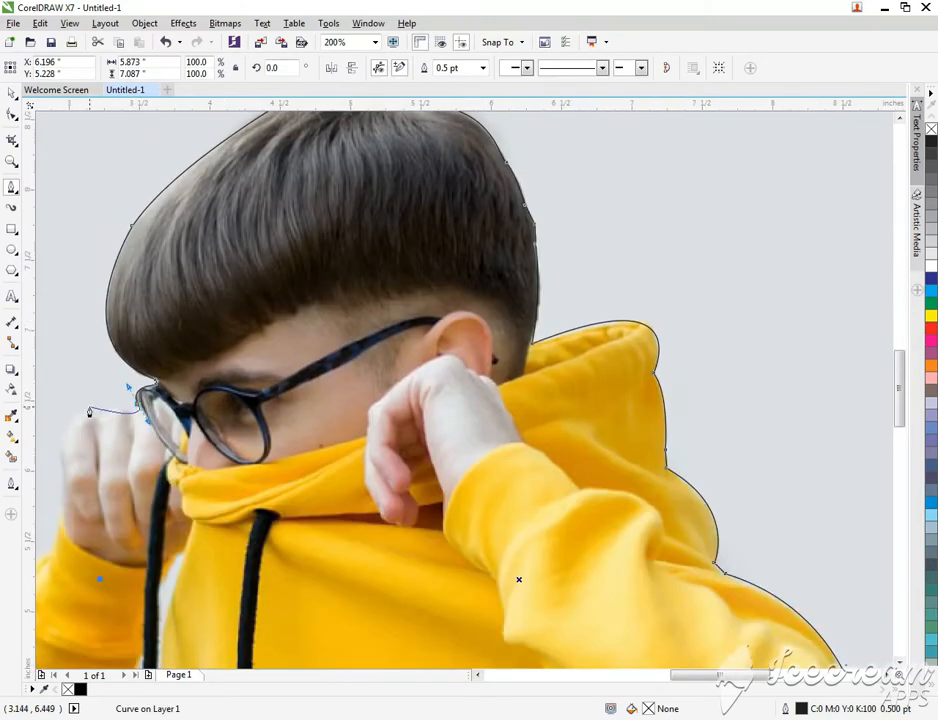
drag(102, 415, 48, 474)
click(61, 476)
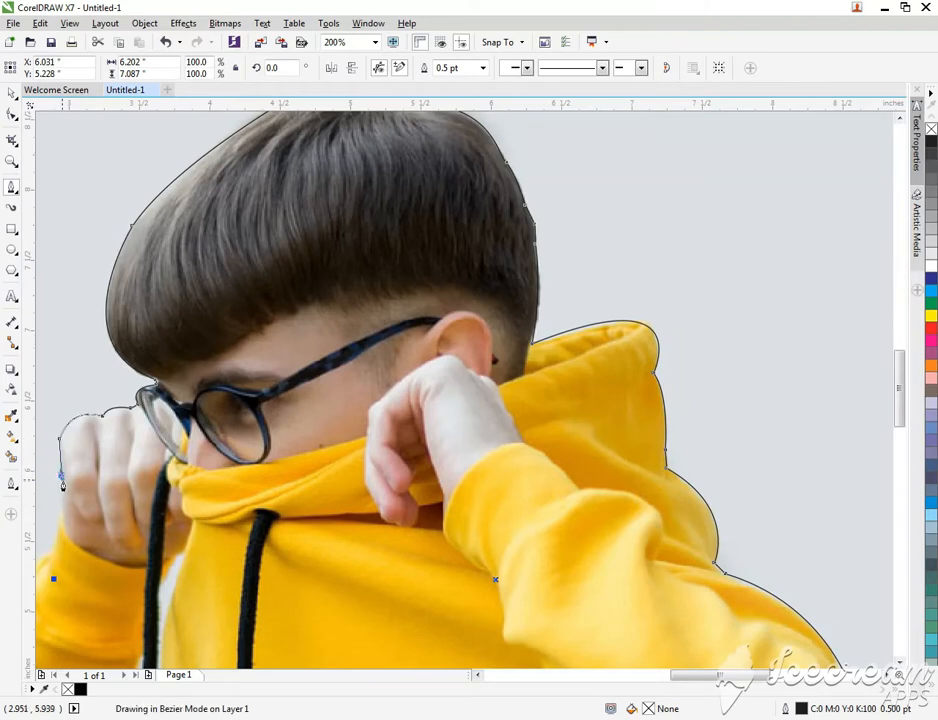
click(60, 510)
click(52, 546)
- Trace the outer edge of the sleeve below the fist from the cuff down to the elbow
scroll(54, 555, down, 1)
drag(84, 608, 223, 482)
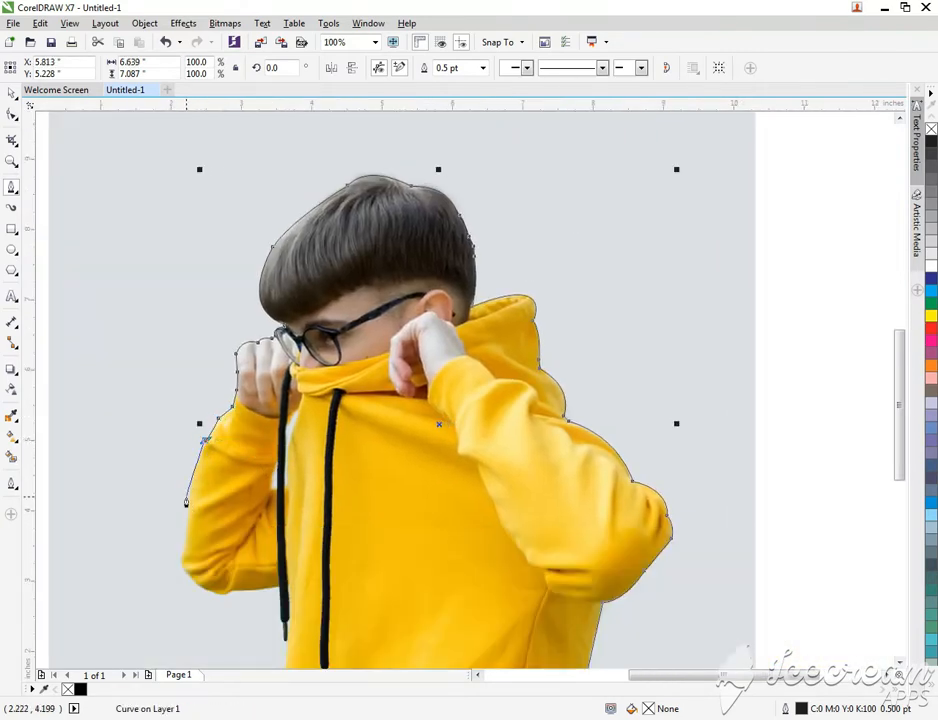
scroll(204, 495, up, 2)
drag(194, 538, 193, 562)
drag(180, 632, 184, 645)
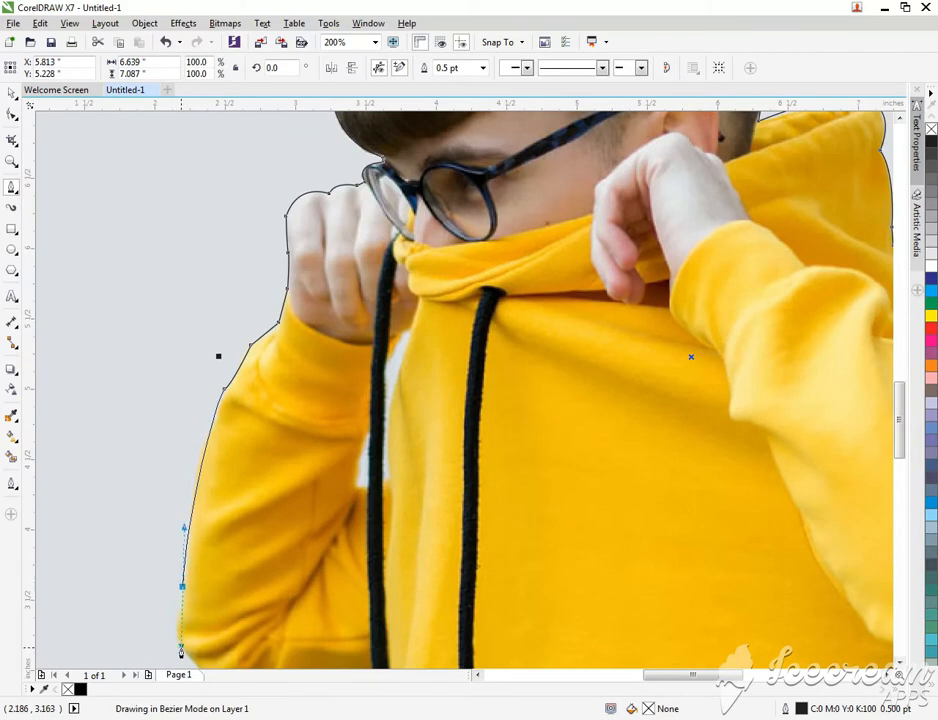
click(175, 637)
- Trace the underside of that elbow across to the hanging black drawstring
scroll(188, 652, down, 1)
drag(277, 606, 291, 490)
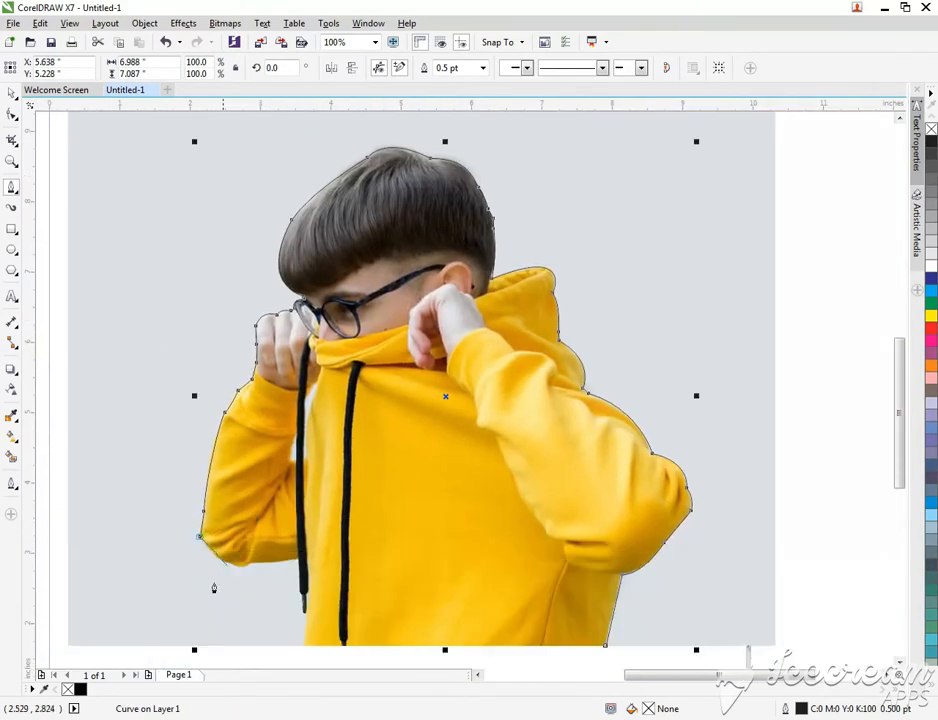
drag(231, 565, 251, 567)
click(252, 565)
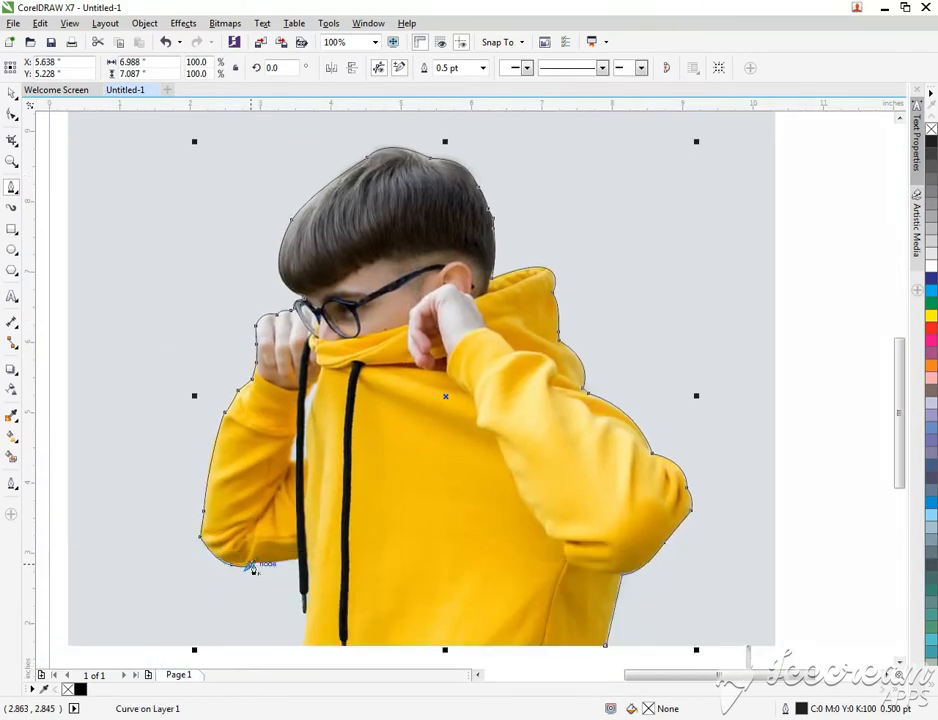
click(296, 561)
- Trace around the drawstring's tip and down the hoodie's side to the photo's lower edge
double_click(299, 595)
scroll(297, 590, up, 2)
scroll(299, 640, down, 1)
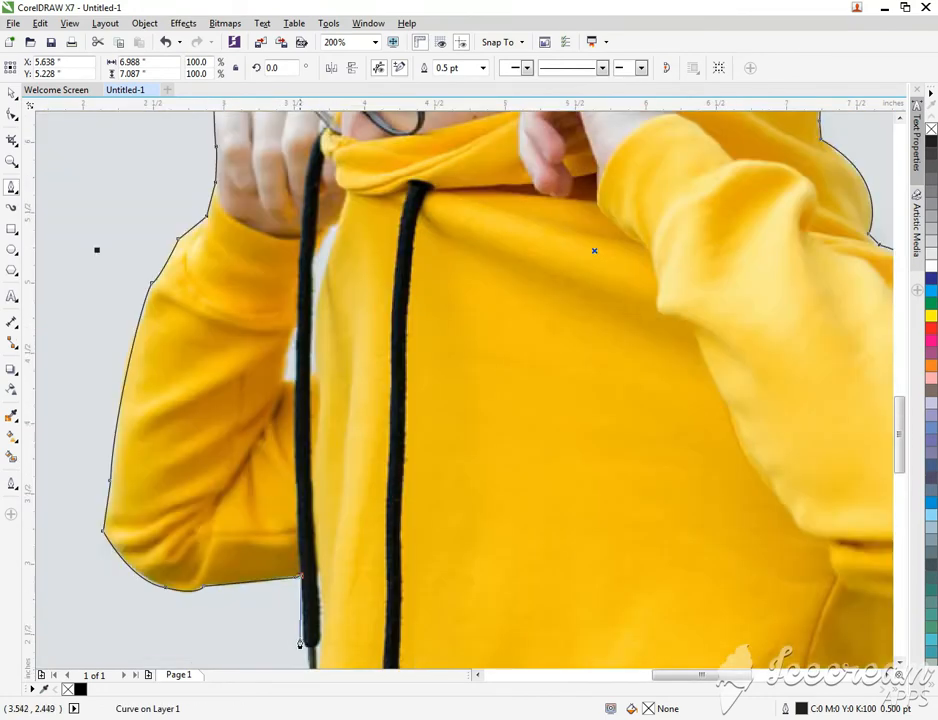
scroll(307, 652, up, 1)
scroll(345, 577, down, 1)
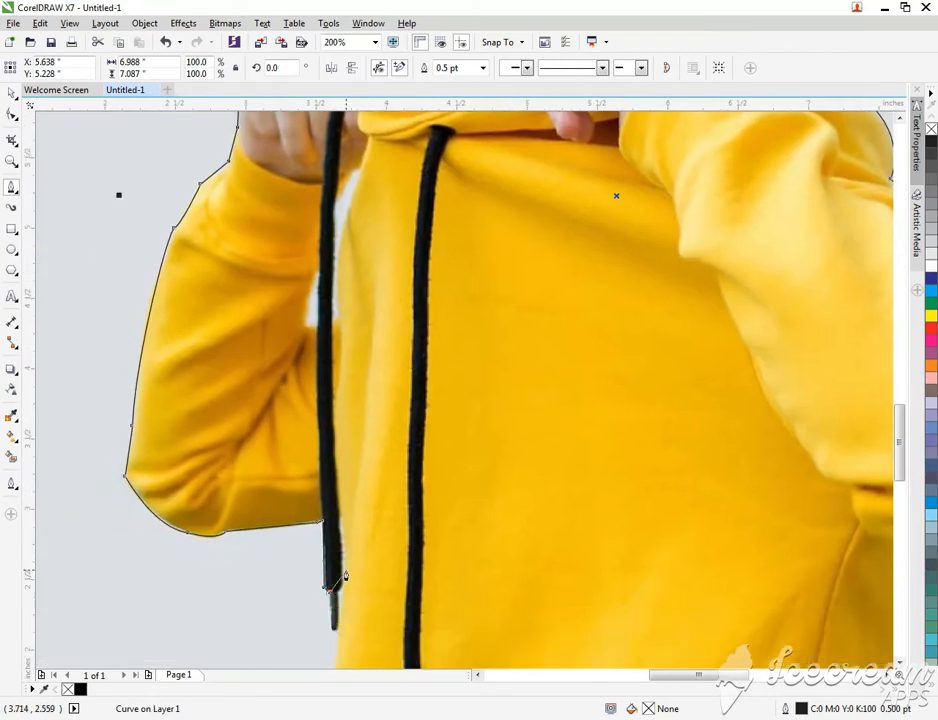
scroll(335, 636, down, 1)
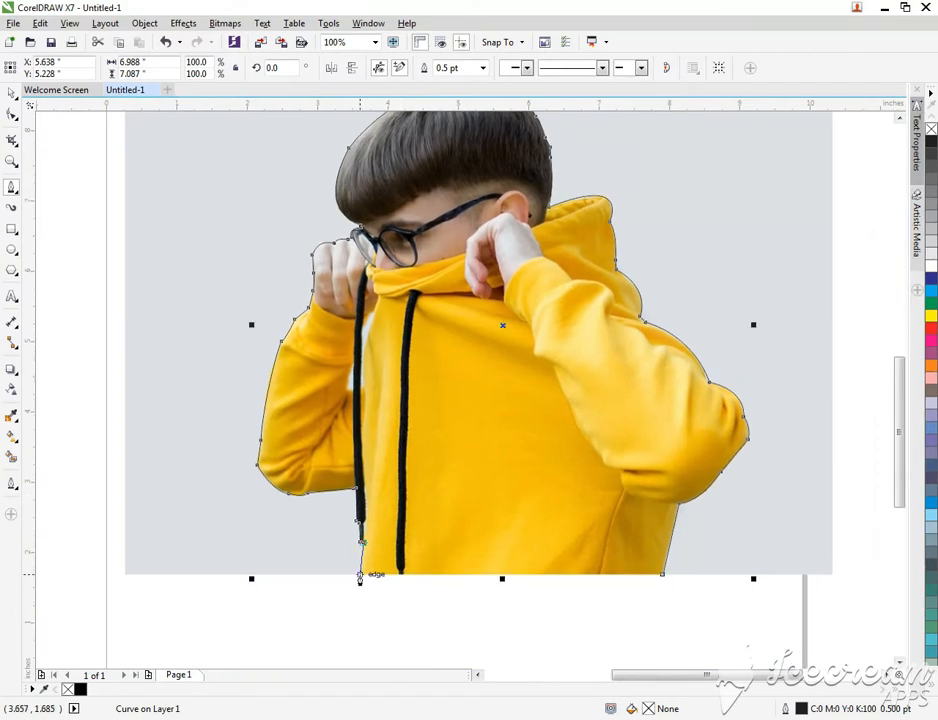
scroll(360, 580, down, 1)
click(355, 587)
- Close the outline by taking it outside the photo, around its whole background and back to the starting node
click(296, 632)
click(187, 614)
click(199, 175)
click(645, 199)
click(600, 633)
click(510, 613)
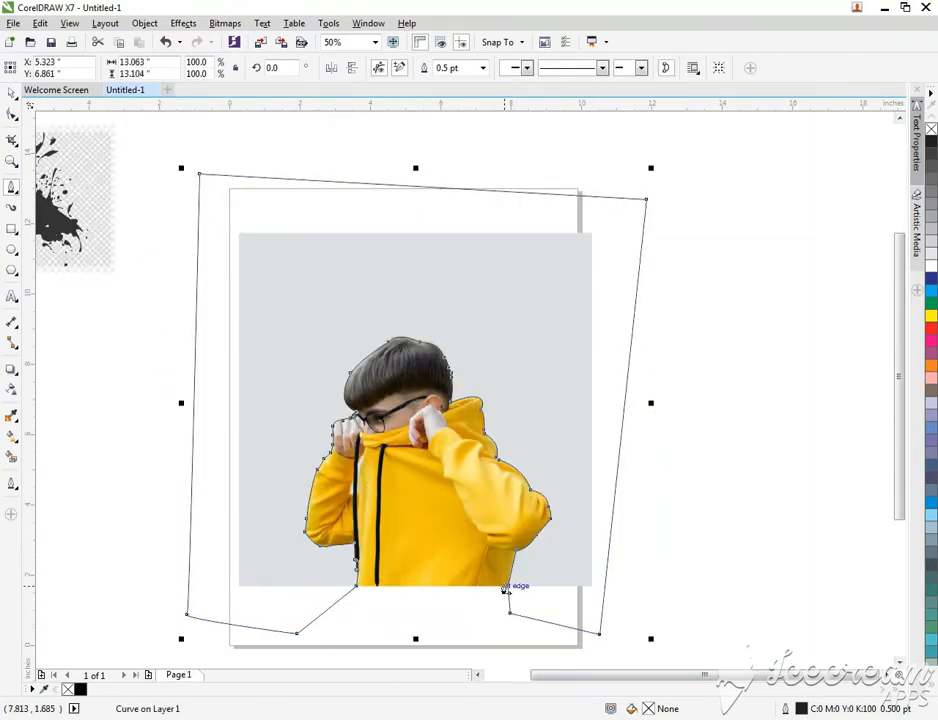
click(509, 586)
- Trim the photo's grey background with the closed outline and delete the outline curve
click(376, 360)
shift+click(412, 416)
click(424, 69)
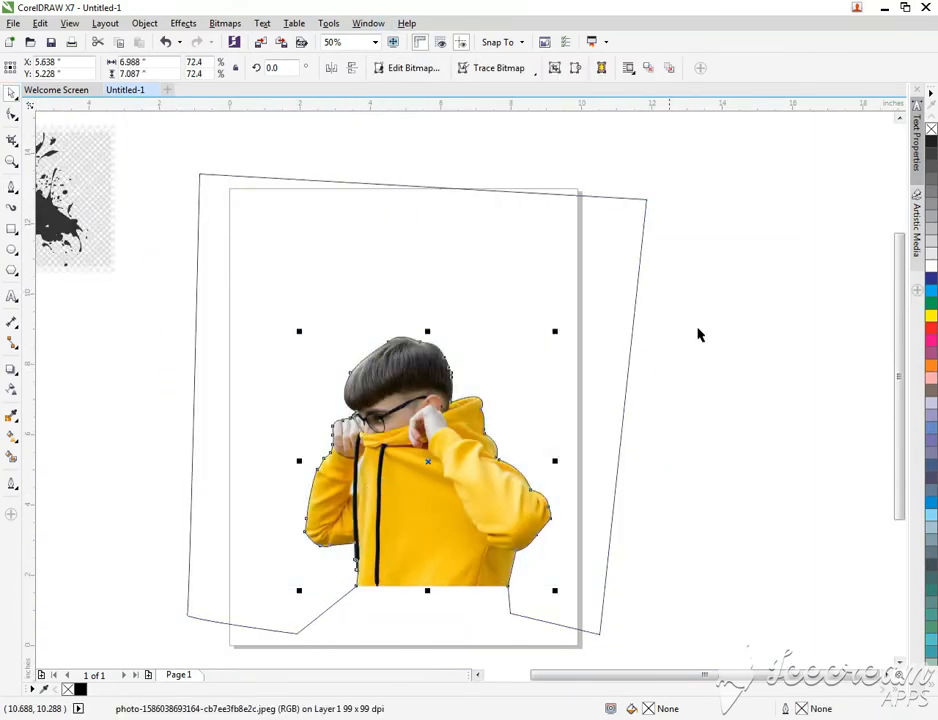
click(631, 341)
key(Delete)
- Outline the grey gap between the drawstring and the hoodie's torso as a closed Pen shape
key(space)
scroll(401, 376, up, 2)
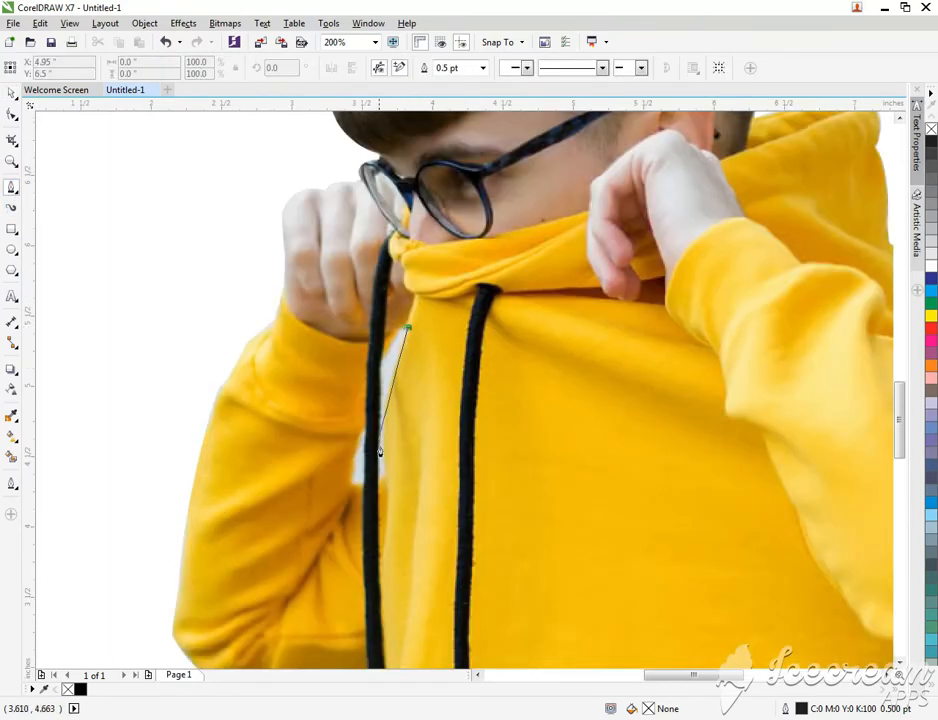
drag(384, 475, 392, 537)
scroll(375, 487, up, 1)
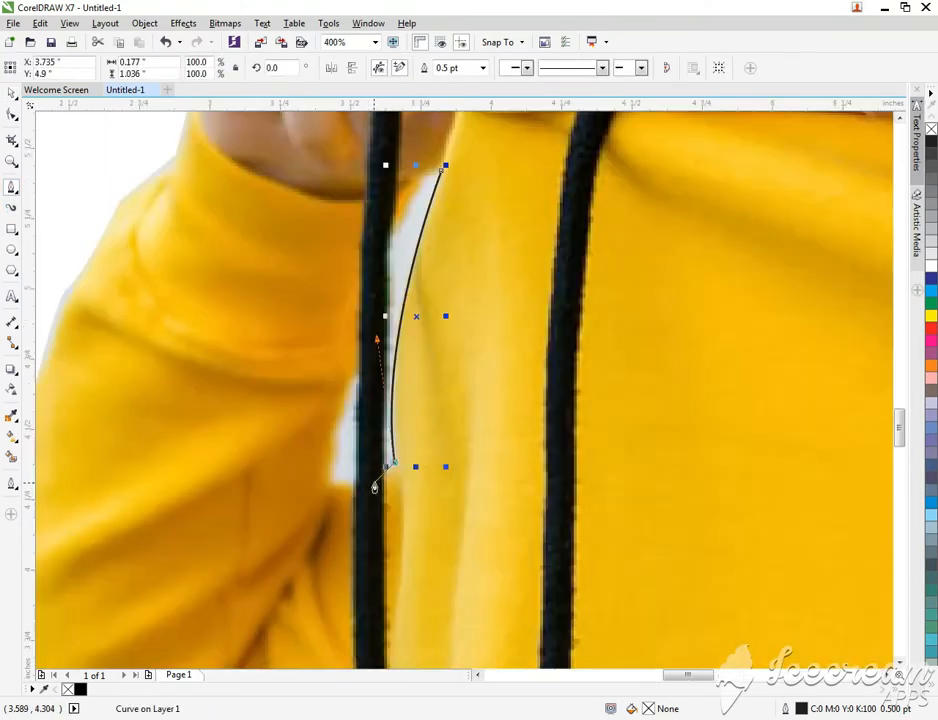
scroll(394, 472, down, 1)
drag(415, 319, 404, 327)
- Outline the small grey gap between the drawstring and the sleeve as a closed Pen shape
click(374, 424)
click(372, 474)
click(362, 474)
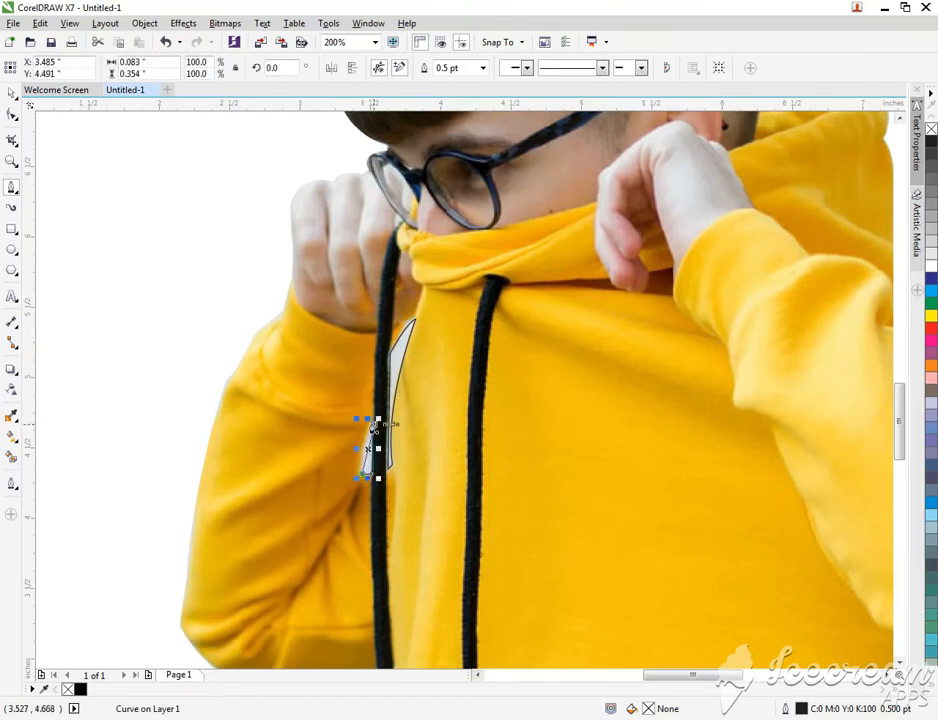
drag(374, 424, 354, 447)
- Trim the photo with the gap shape between the drawstring and the torso
click(11, 93)
click(202, 218)
click(397, 361)
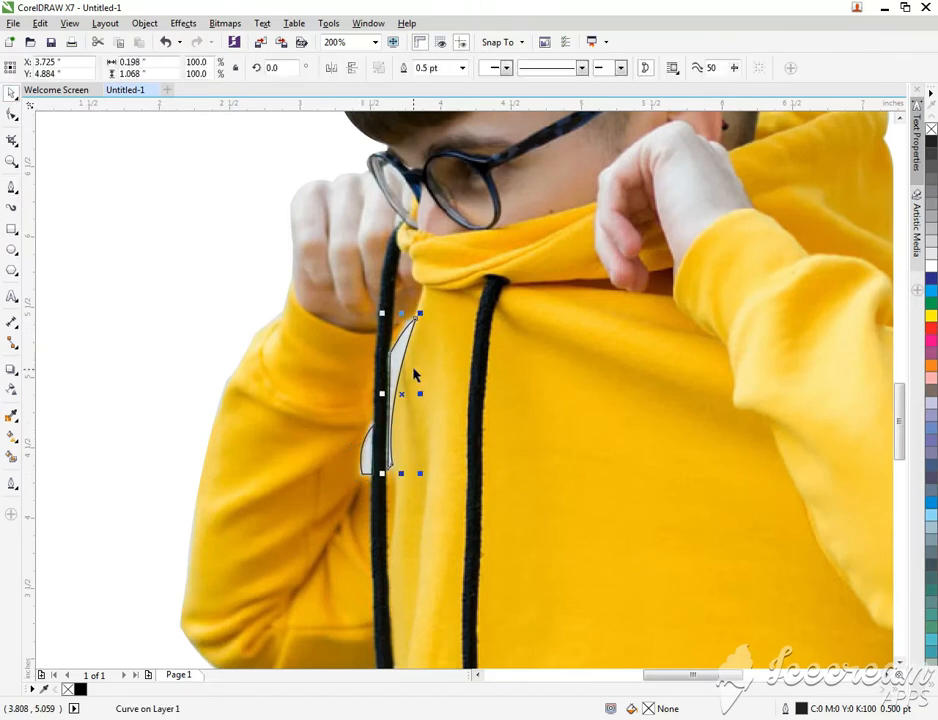
click(413, 367)
click(280, 222)
click(400, 372)
shift+click(425, 345)
click(425, 68)
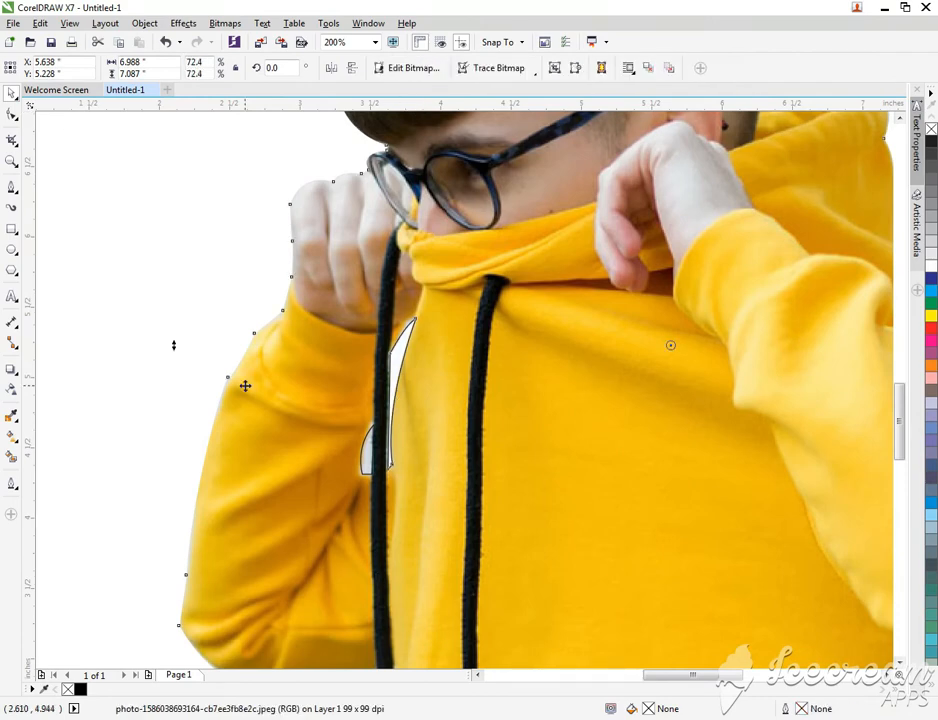
- Trim the photo with the small gap shape between the drawstring and the sleeve
click(208, 358)
click(363, 455)
shift+click(306, 464)
click(425, 69)
- Delete both gap shapes beside the drawstring
click(210, 340)
click(403, 337)
key(Delete)
click(373, 467)
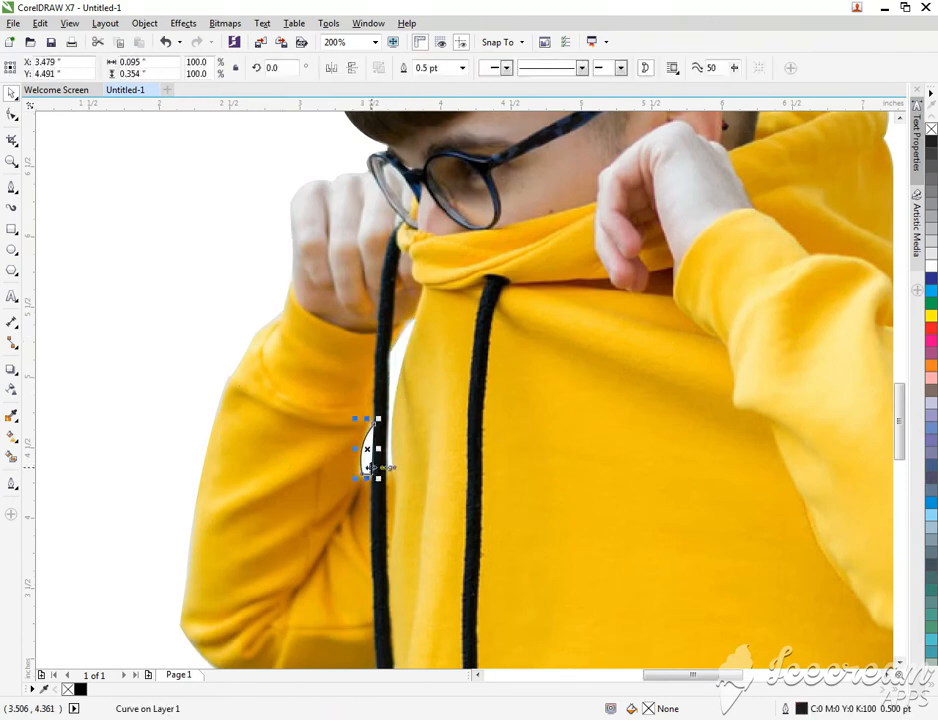
key(Delete)
- Outline-trace the ink splatter bitmap as Line Art and delete the original bitmap
scroll(346, 418, down, 1)
scroll(726, 481, down, 1)
drag(804, 676, 838, 676)
right_click(157, 303)
mouse_move(193, 379)
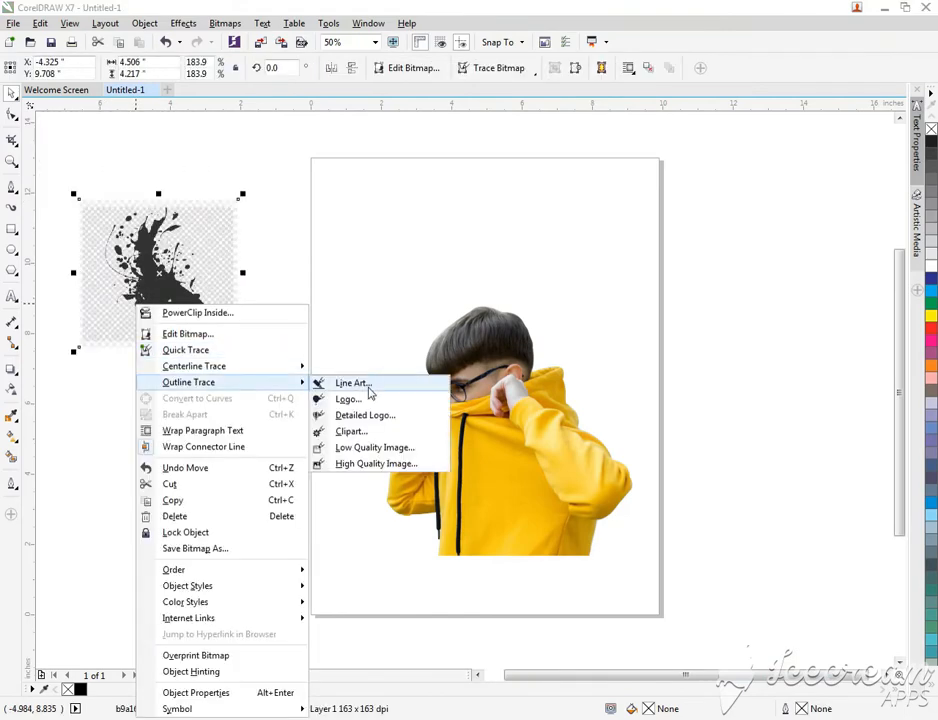
click(339, 383)
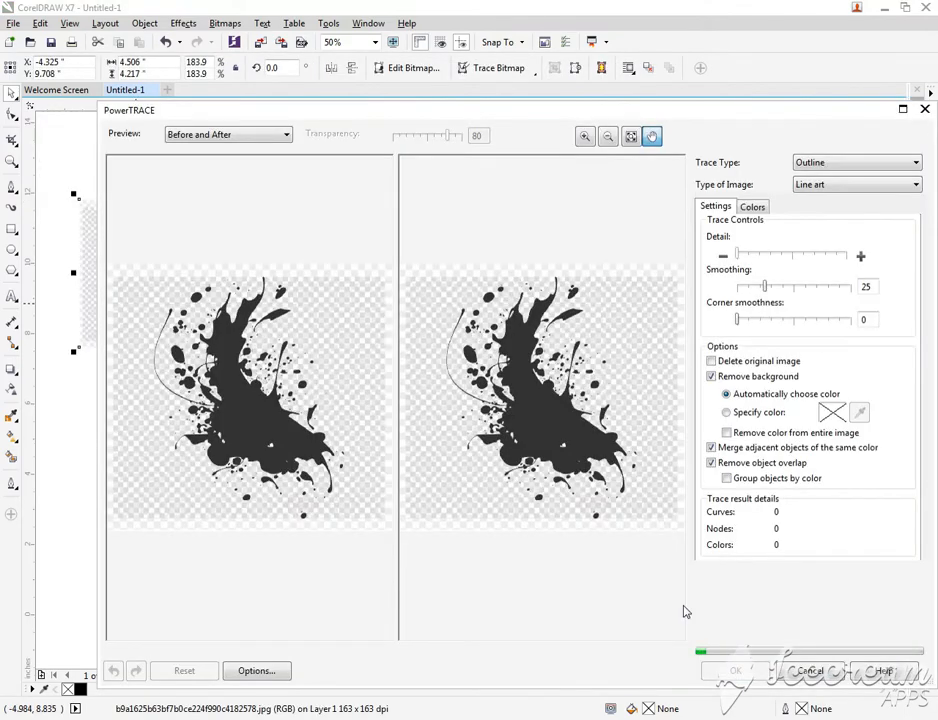
click(741, 673)
drag(184, 282, 203, 402)
key(Delete)
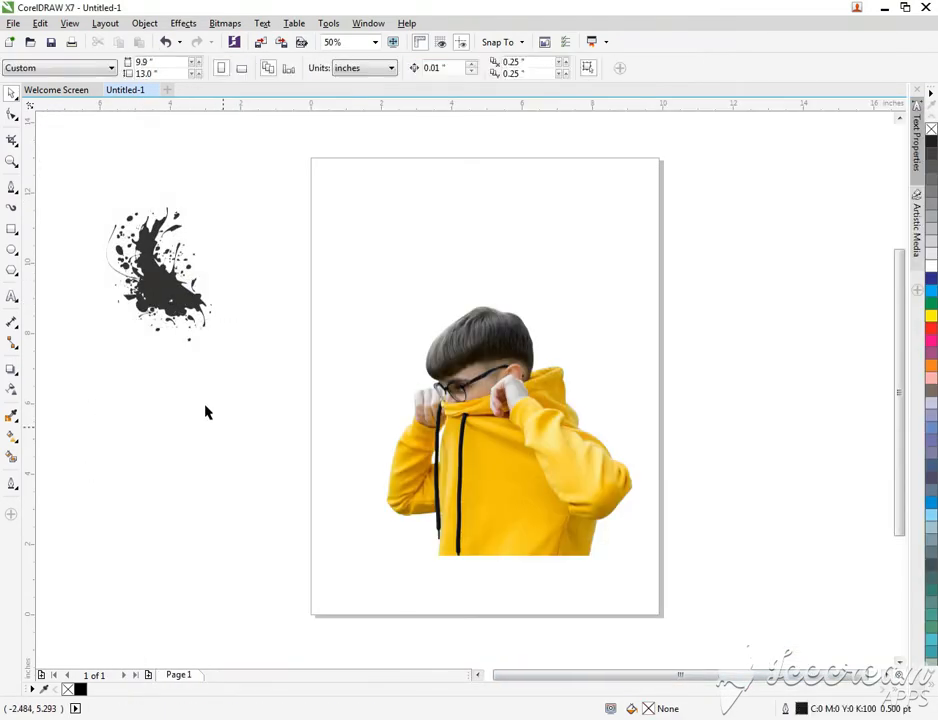
- Rotate the traced splatter to about 257 degrees, scale it to about 153% and place it in front of the lower hoodie
double_click(172, 292)
drag(219, 205, 279, 353)
mouse_move(188, 257)
mouse_down()
mouse_move(544, 529)
mouse_move(516, 499)
mouse_up()
drag(567, 479, 749, 419)
click(623, 449)
drag(639, 421, 655, 461)
key(shift+Page_Up)
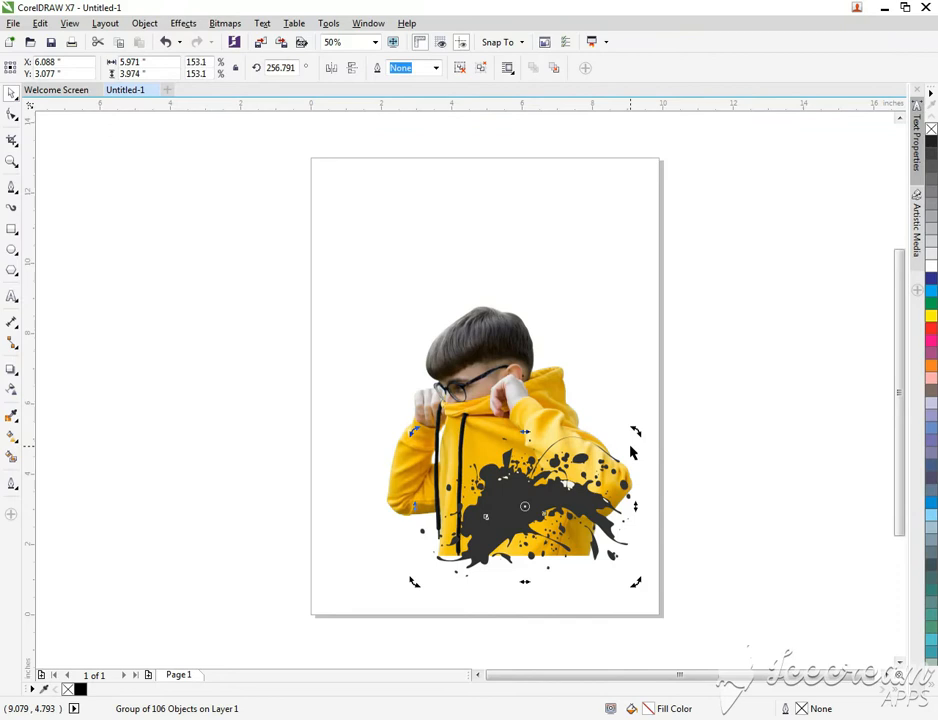
- Ungroup the splatter and delete the small light pieces near its upper edge
right_click(568, 501)
key(u)
click(831, 356)
click(571, 484)
key(Delete)
click(567, 485)
key(Delete)
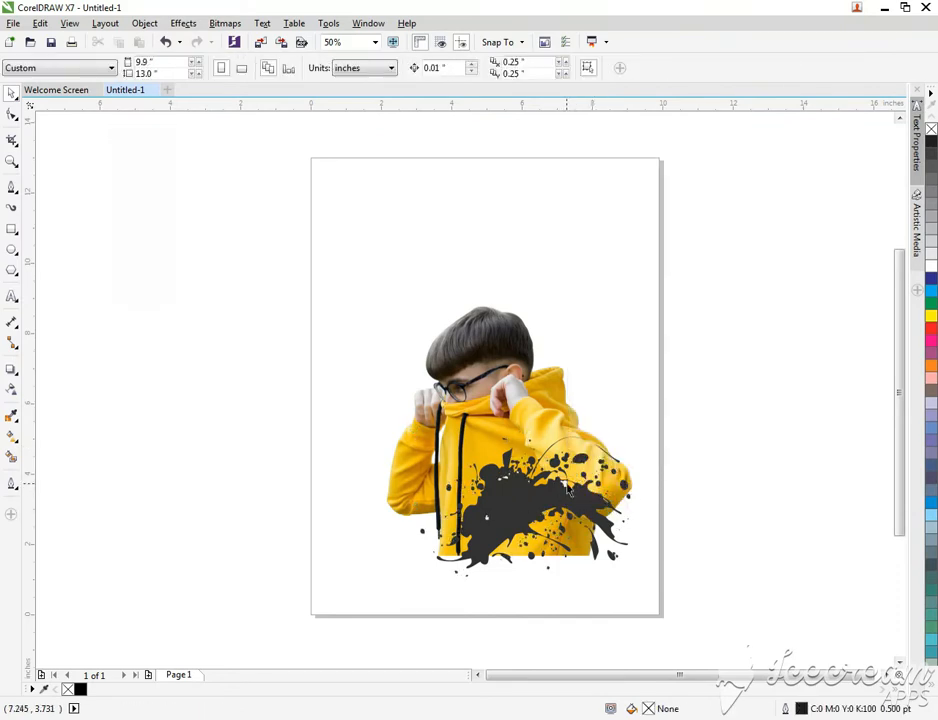
- Regroup the splatter pieces, then rotate and enlarge the group to cover the hoodie's lower edge
drag(395, 428, 655, 592)
key(ctrl+g)
drag(523, 507, 516, 510)
click(587, 515)
drag(628, 433, 641, 456)
drag(626, 577, 648, 625)
click(616, 532)
key(shift+F4)
- Duplicate the cut-out photo and enlarge the copy to about 9.03 by 9.16 inches
right_click(450, 419)
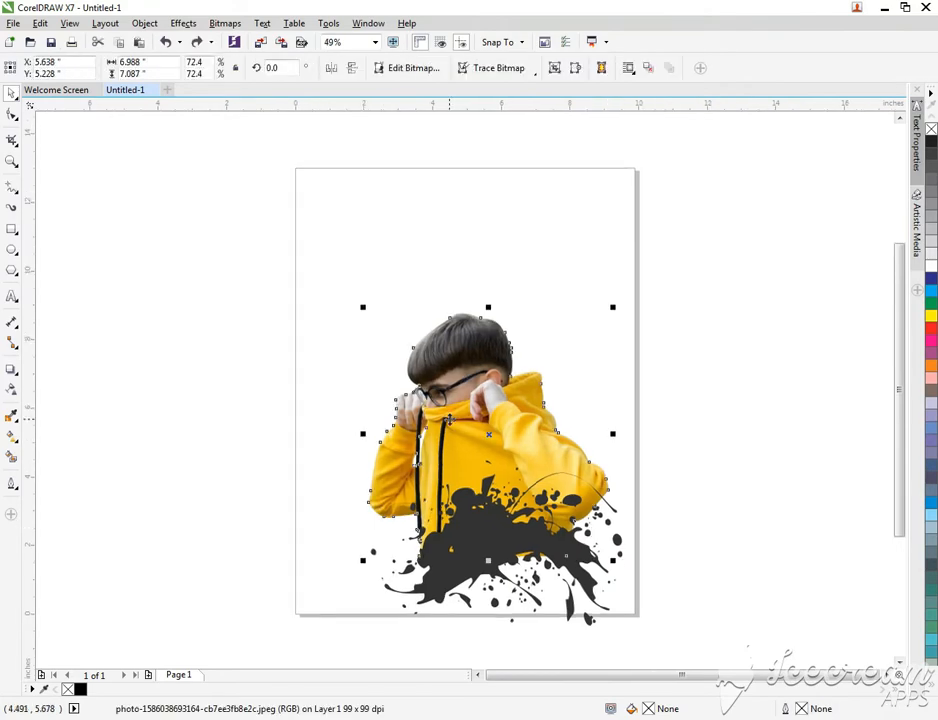
click(537, 503)
key(ctrl+v)
drag(613, 560, 676, 585)
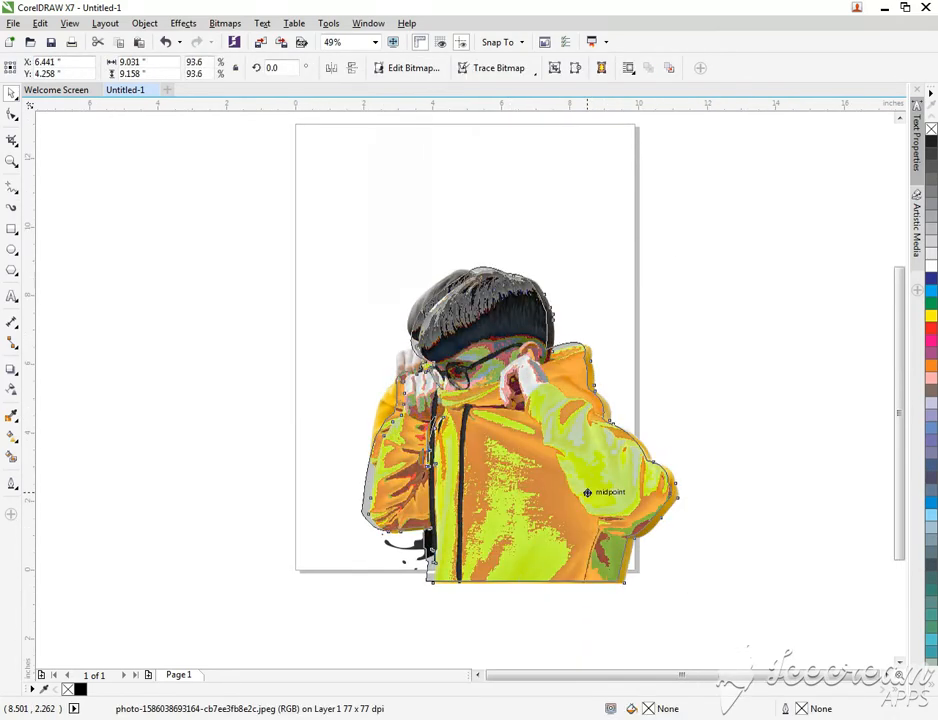
- Position the enlarged photo copy over the splatter and PowerClip it inside the splatter group
right_click(590, 494)
click(632, 93)
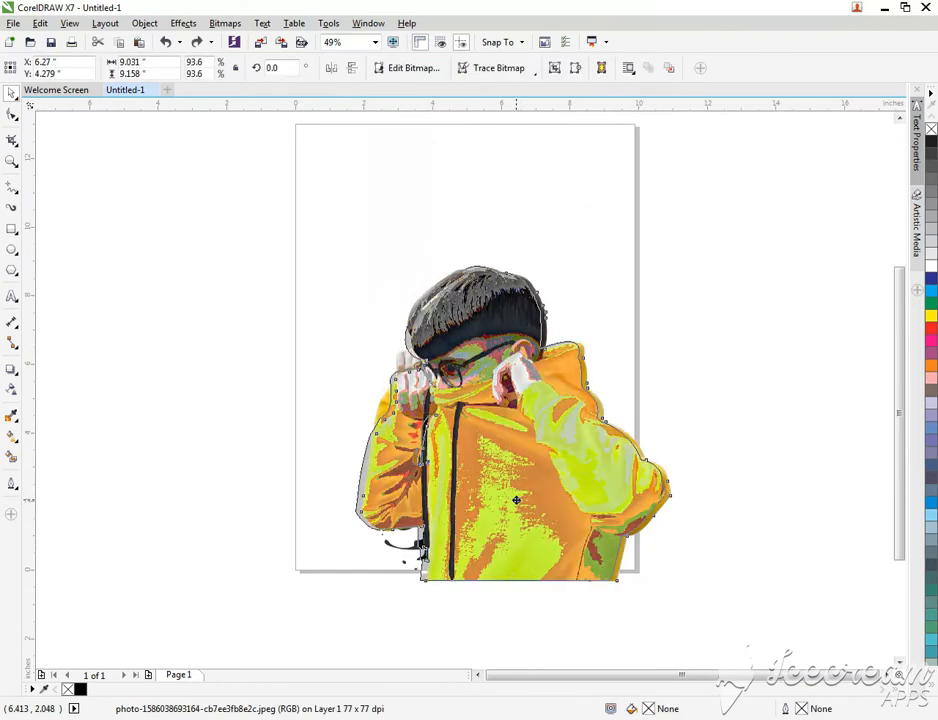
drag(516, 500, 511, 500)
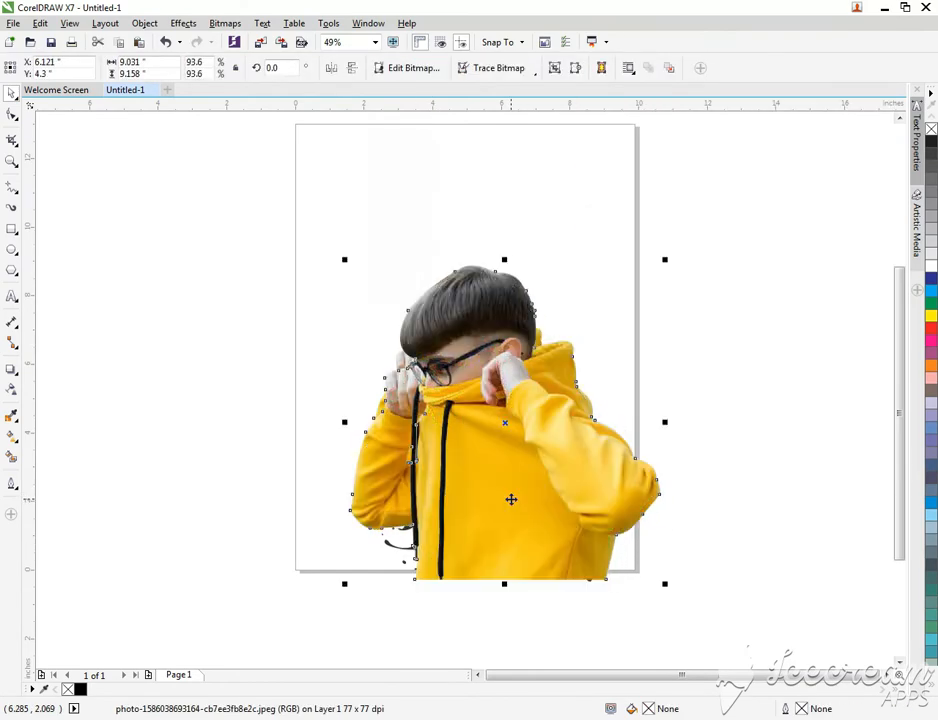
right_click(511, 500)
click(573, 104)
click(414, 549)
click(511, 388)
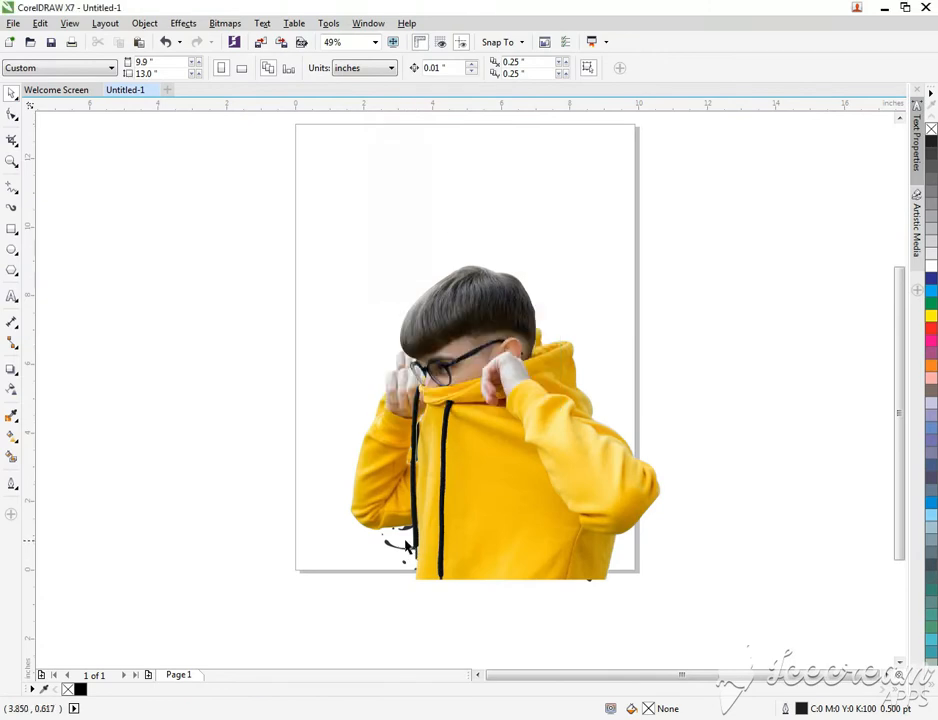
- PowerClip the enlarged photo copy inside the splatter group
right_click(438, 530)
click(500, 134)
click(408, 547)
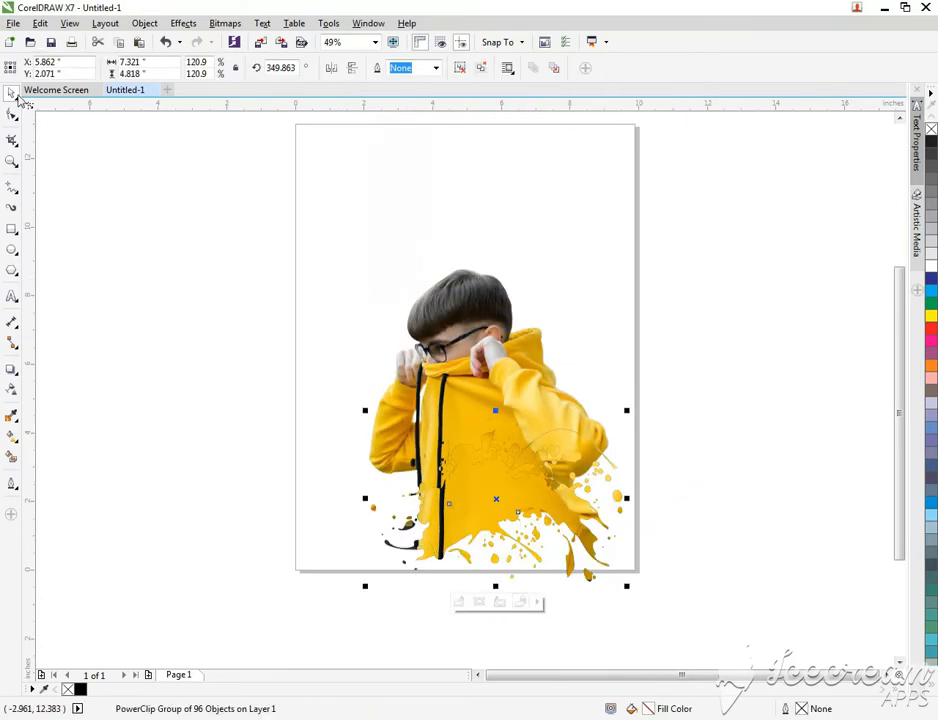
- Draw a closed freehand outline around the whole splatter, following its upper edge closely across the hoodie
click(12, 188)
scroll(410, 550, up, 1)
drag(386, 457, 473, 371)
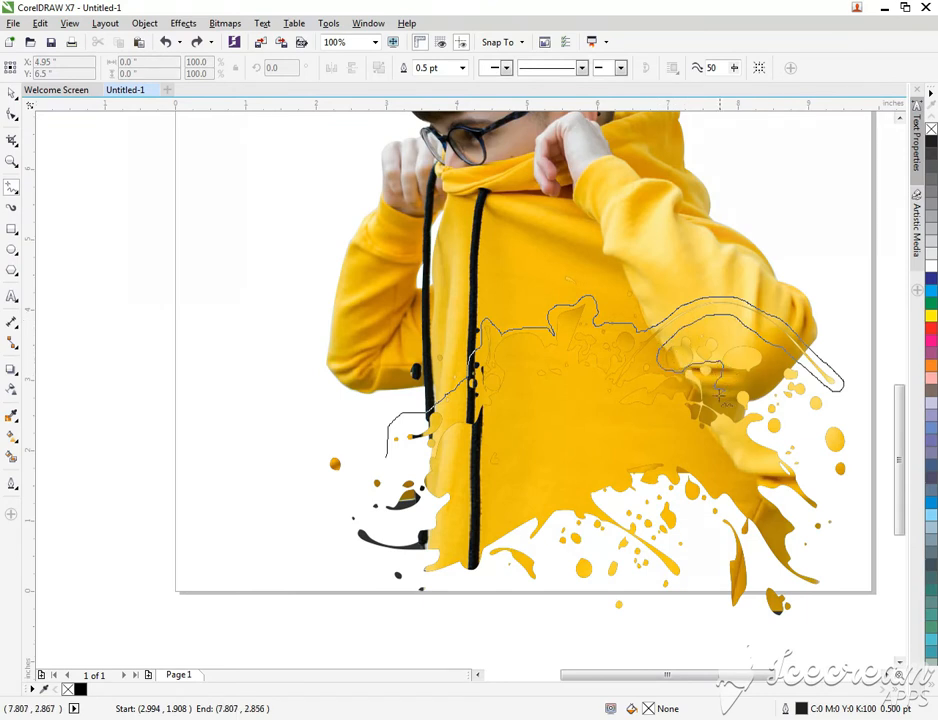
mouse_move(770, 404)
mouse_down()
mouse_move(839, 534)
mouse_move(617, 643)
mouse_move(306, 562)
mouse_move(384, 456)
mouse_up()
- Trim the cut-out photo with the freehand outline, then delete the outline
shift+click(531, 190)
click(427, 70)
click(290, 420)
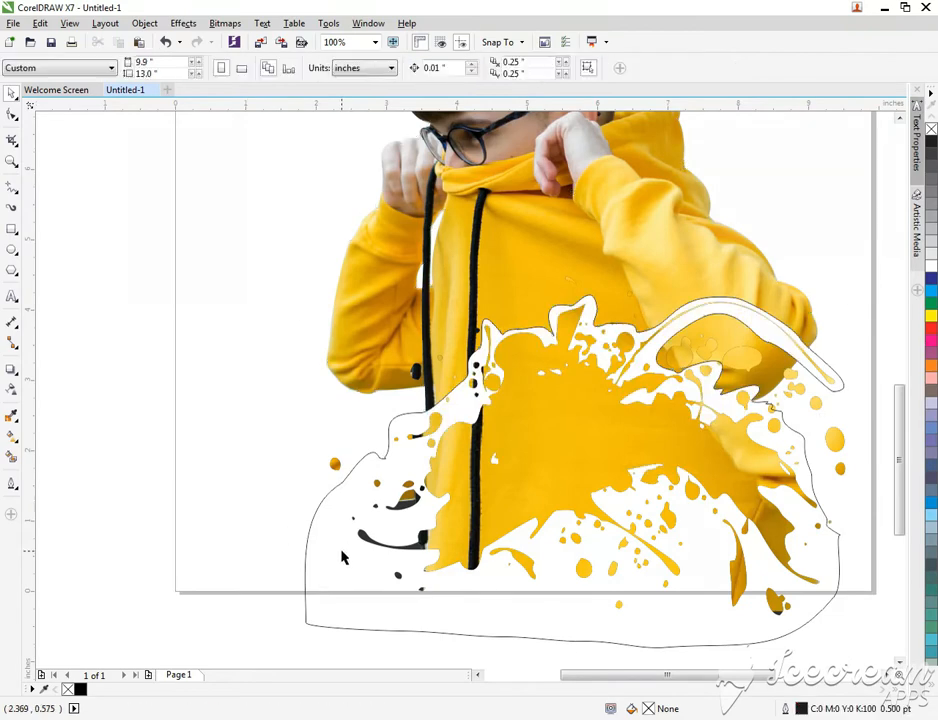
click(342, 553)
key(Delete)
scroll(443, 482, down, 1)
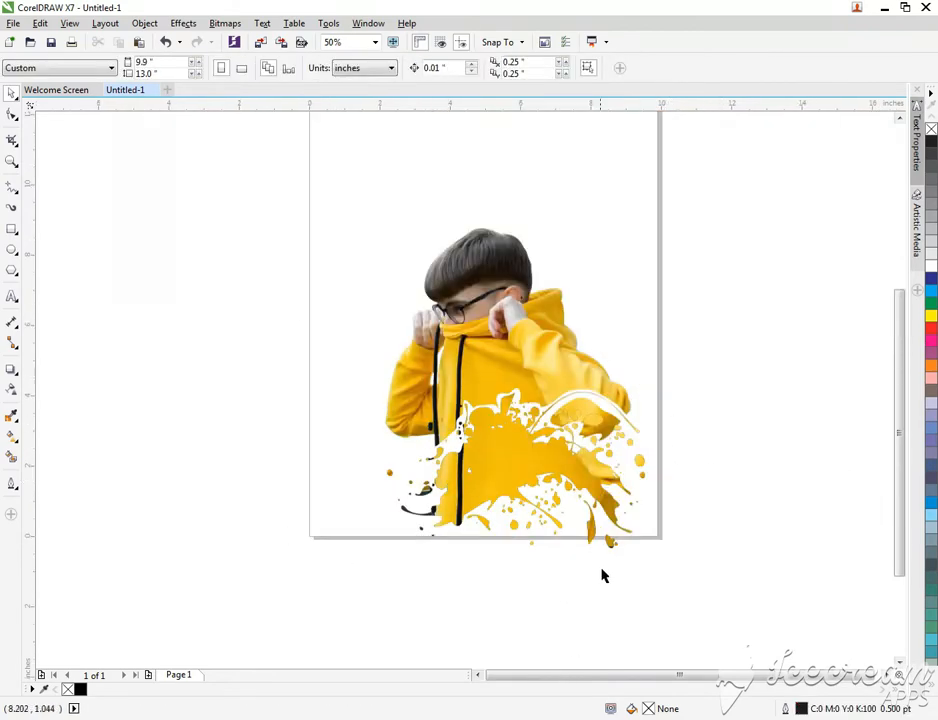
- Sample the hoodie's yellow with the Color Eyedropper and apply it to the dark splatter strokes beside the hoodie's lower edge
click(507, 484)
click(11, 436)
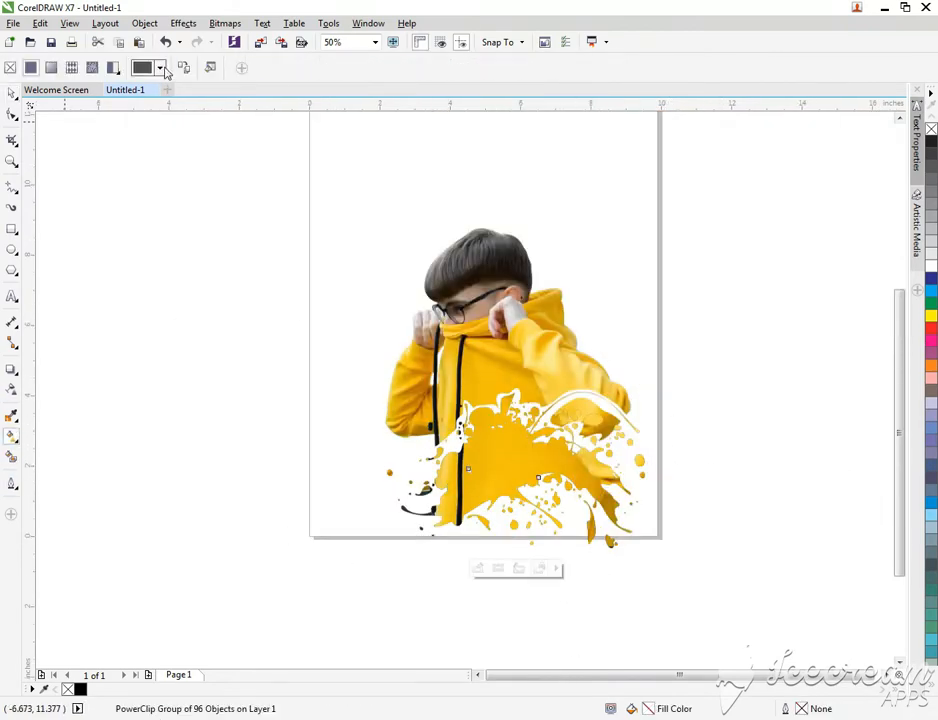
click(158, 67)
click(11, 416)
click(490, 446)
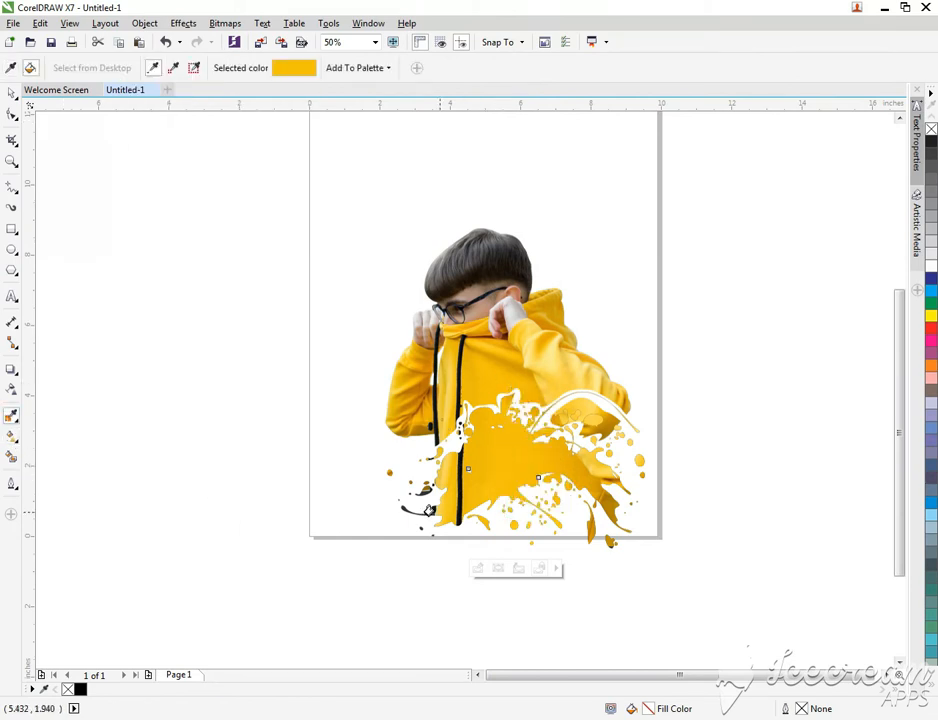
key(space)
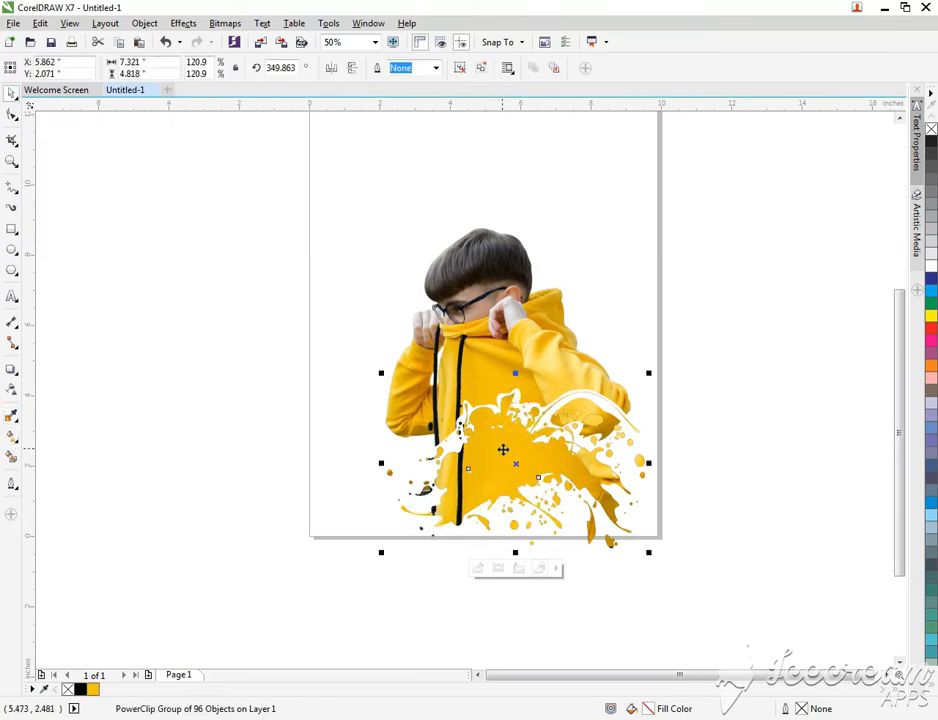
click(507, 455)
key(Escape)
scroll(480, 567, up, 1)
scroll(480, 567, down, 1)
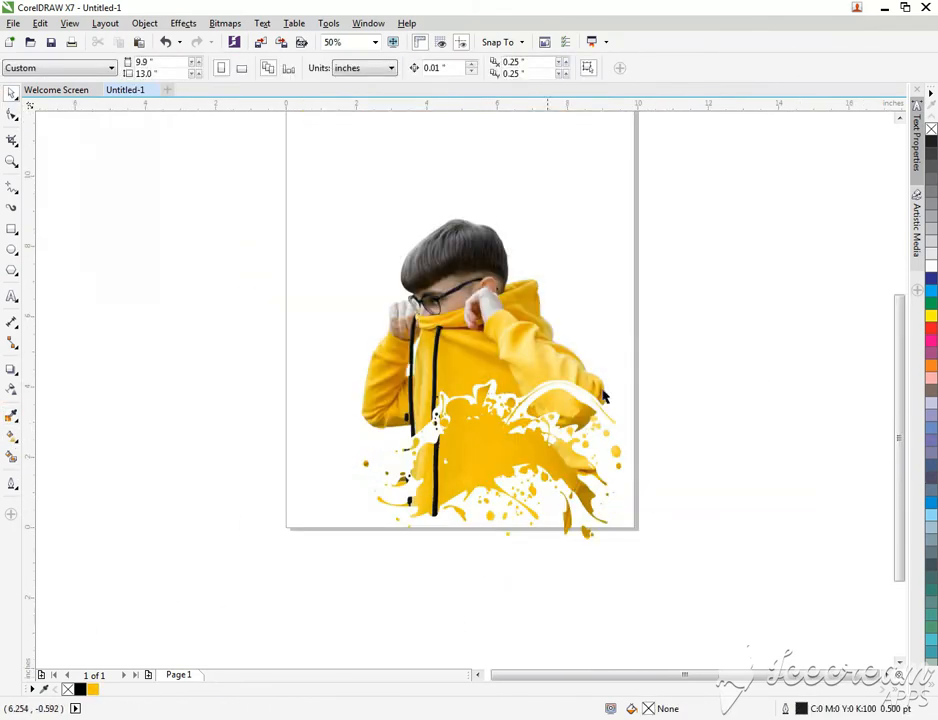
- Import the brush-stroke image 8c2849f9ca2782fc39d31b34e8dfbb67.jpg and place it beside the page at about 4.18 by 6.27 inches
drag(614, 322, 645, 401)
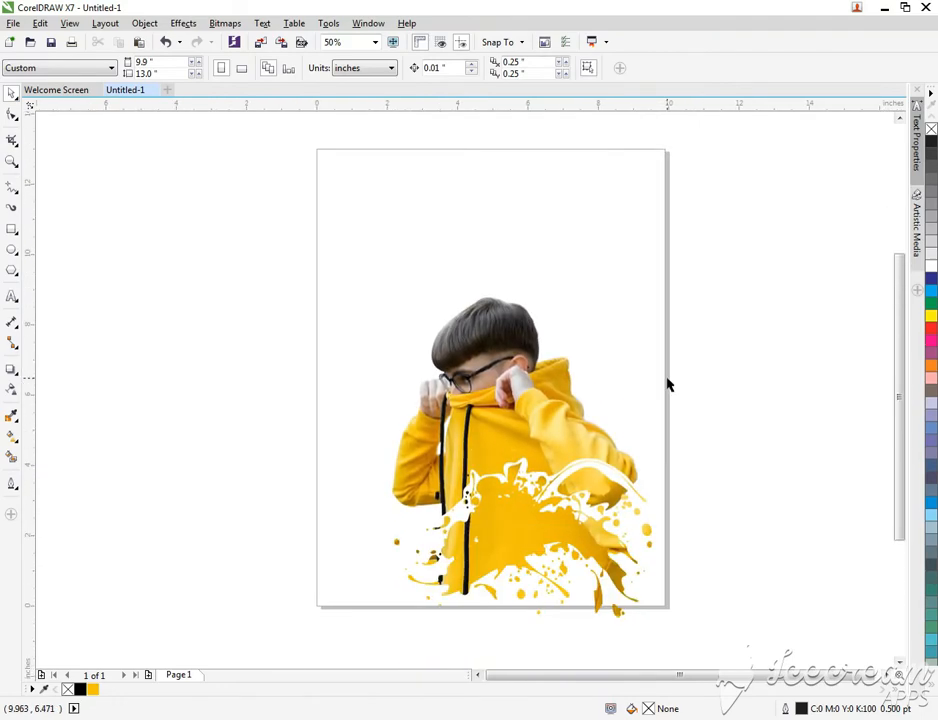
right_click(628, 393)
click(682, 478)
click(624, 542)
click(820, 631)
mouse_move(163, 230)
mouse_down()
mouse_move(293, 402)
mouse_move(310, 451)
mouse_up()
- Outline-trace the brush-stroke image as Line art with the background removed, move the traced strokes aside and delete the original bitmap
right_click(269, 328)
mouse_move(396, 387)
click(478, 387)
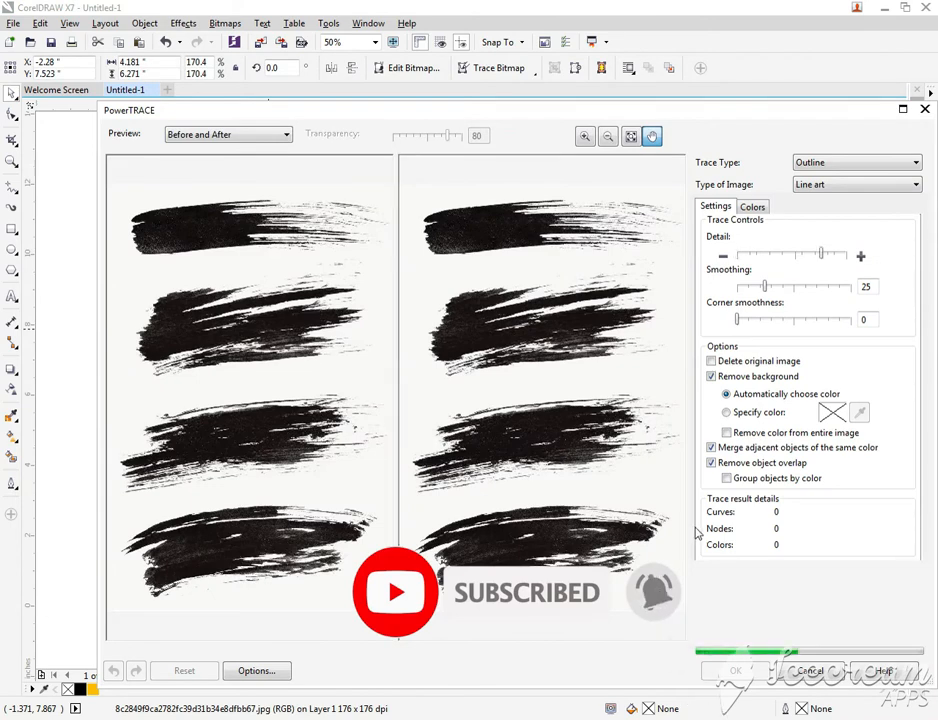
click(735, 671)
drag(252, 337, 463, 196)
click(235, 340)
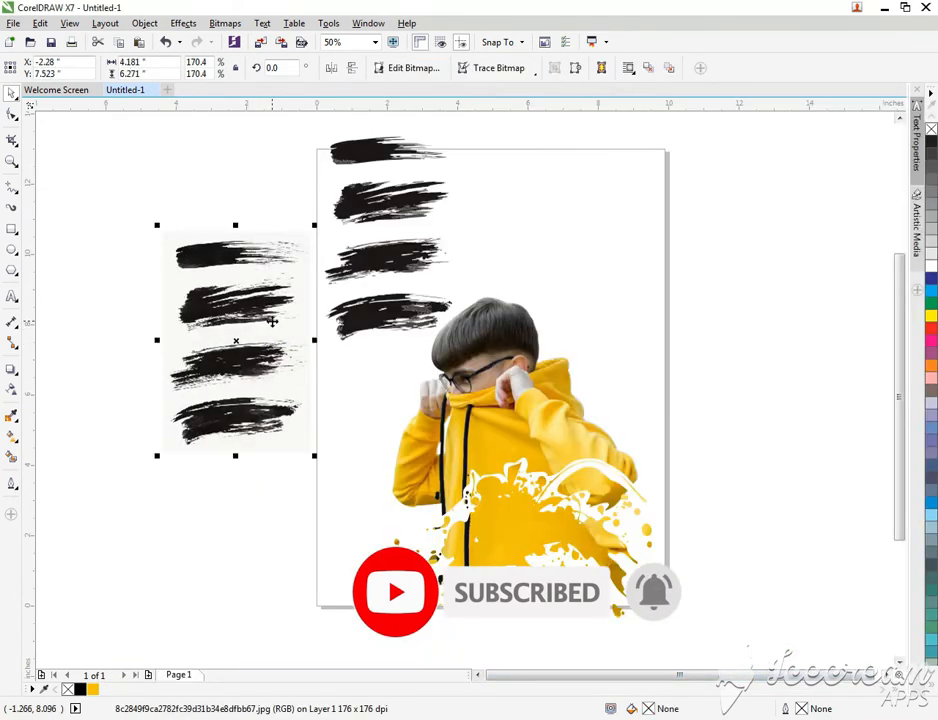
key(Delete)
- Ungroup the traced brush strokes, move one stroke onto the page and delete the remaining ones
drag(394, 266, 278, 325)
right_click(278, 325)
click(335, 387)
click(180, 235)
mouse_move(281, 276)
mouse_down()
mouse_move(348, 293)
mouse_move(506, 282)
mouse_up()
drag(165, 177, 394, 568)
key(Delete)
- Enlarge the brush stroke to about 9.92 by 6.09 inches, rotate it about 16 degrees and place it behind the boy
click(480, 278)
drag(560, 293, 831, 438)
click(784, 303)
mouse_move(828, 250)
mouse_down()
mouse_move(811, 261)
mouse_move(776, 199)
mouse_move(780, 213)
mouse_up()
mouse_move(712, 290)
mouse_down()
mouse_move(611, 384)
mouse_move(627, 393)
mouse_move(613, 399)
mouse_up()
key(ctrl+Page_Down)
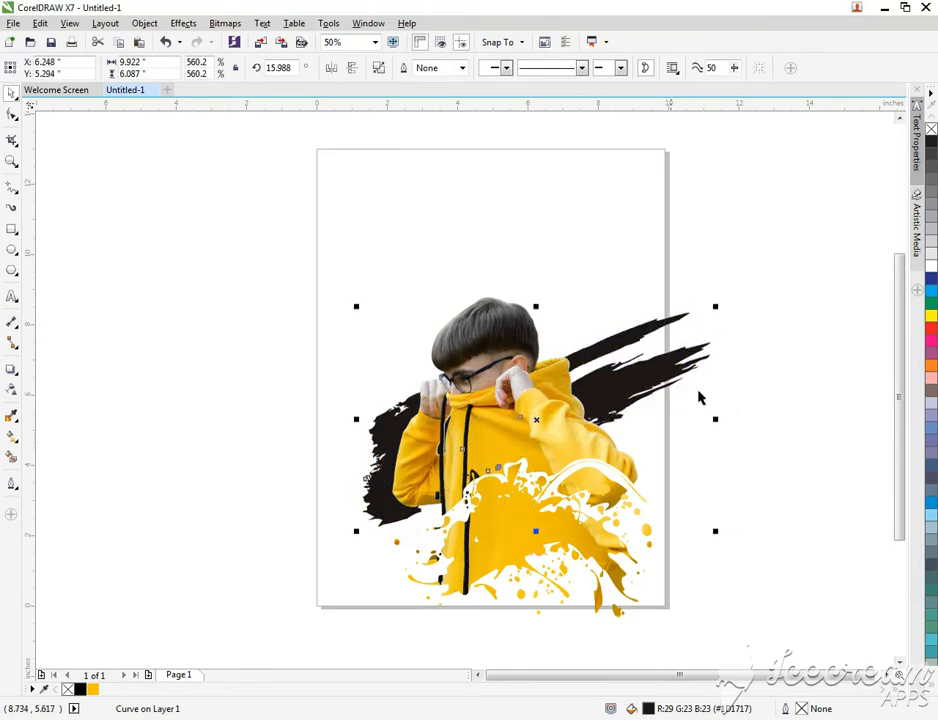
- Fill the brush stroke with pure black and rotate it to about 18 degrees
click(747, 423)
click(388, 474)
click(83, 690)
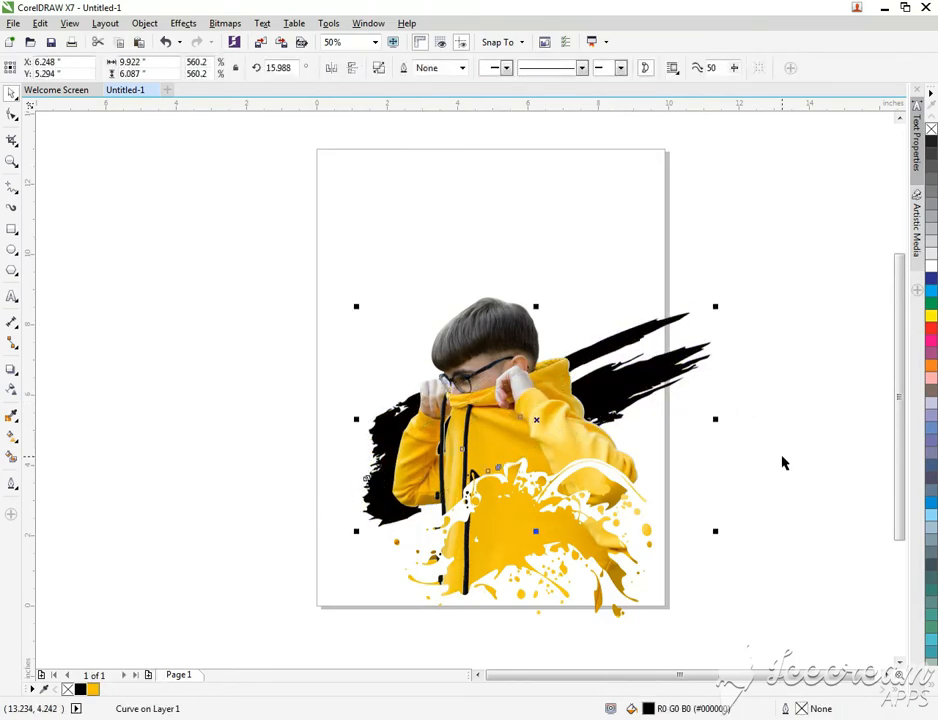
click(630, 379)
drag(720, 307, 716, 300)
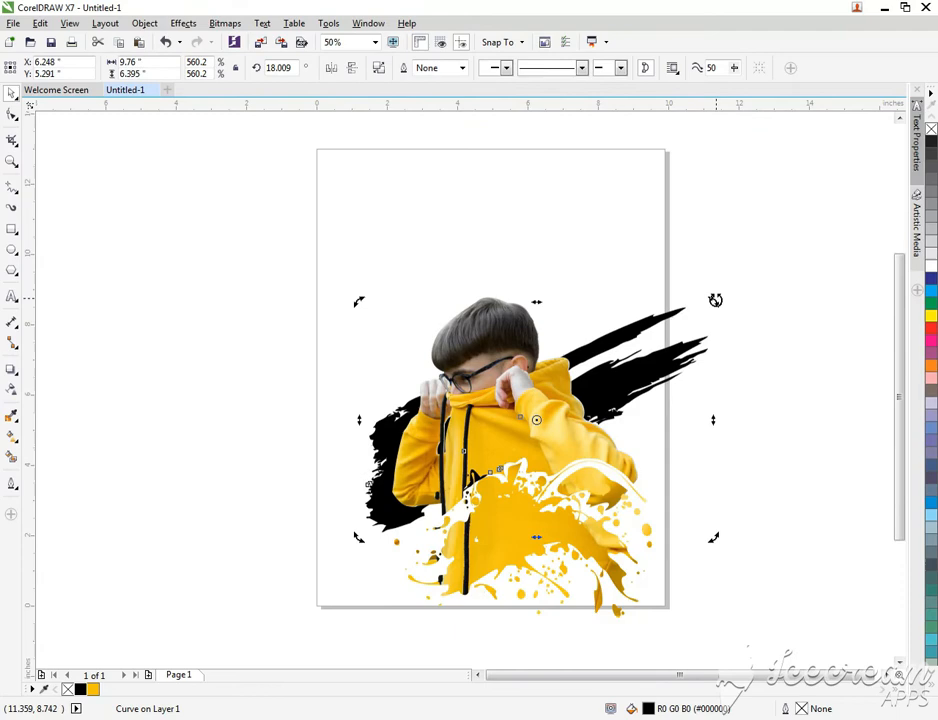
click(755, 444)
- Trace a Pen tool curve along the hoodie's shoulder and hood edge, up to the back of the boy's head
click(14, 208)
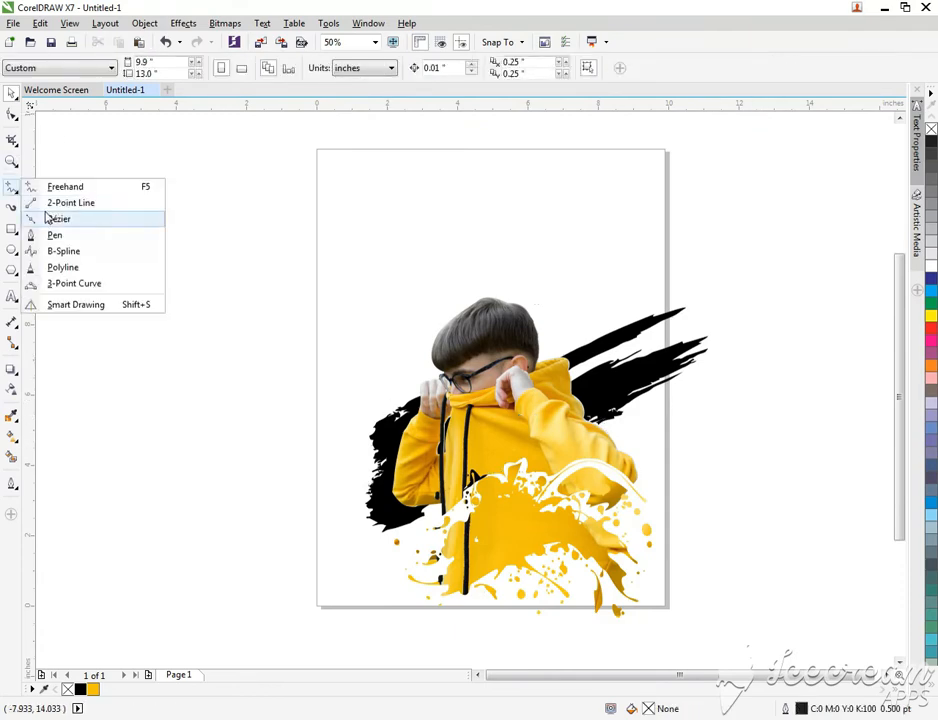
click(57, 218)
scroll(580, 420, up, 3)
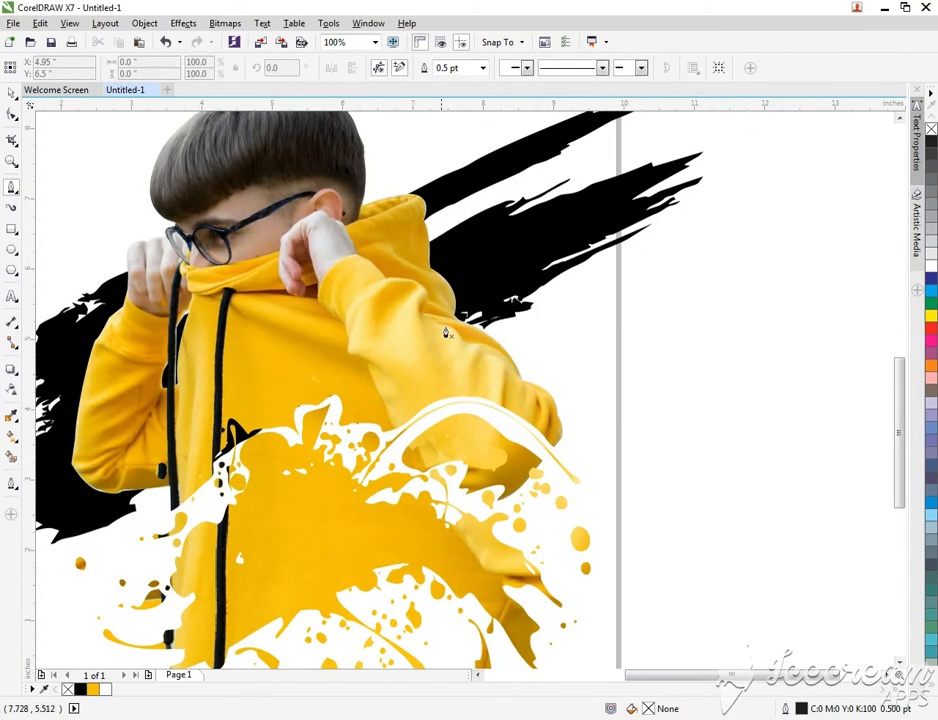
click(489, 333)
click(453, 314)
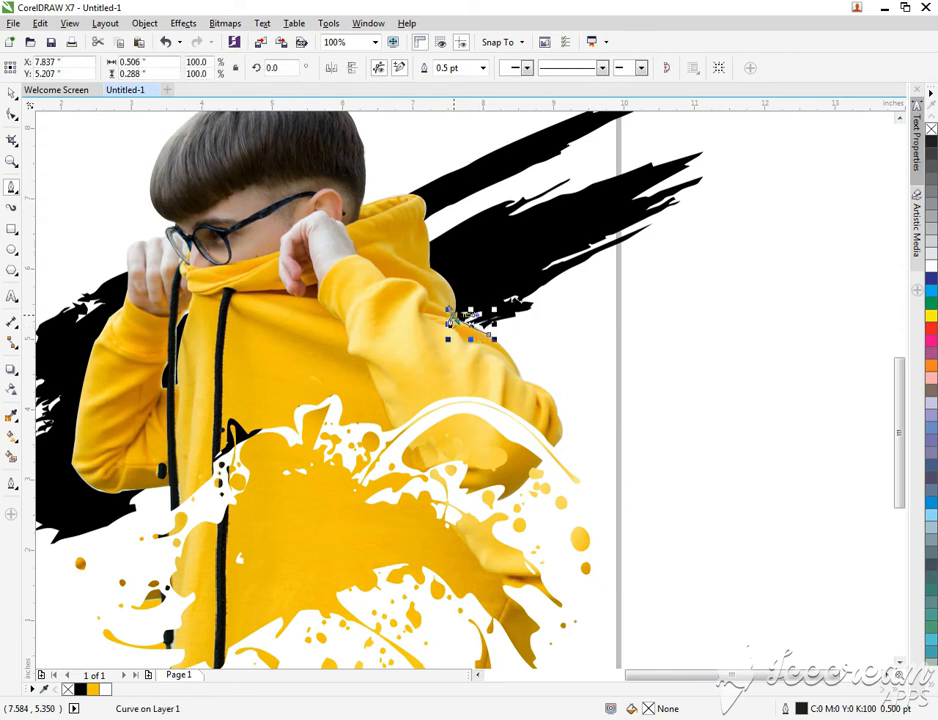
scroll(453, 314, up, 2)
drag(412, 219, 348, 185)
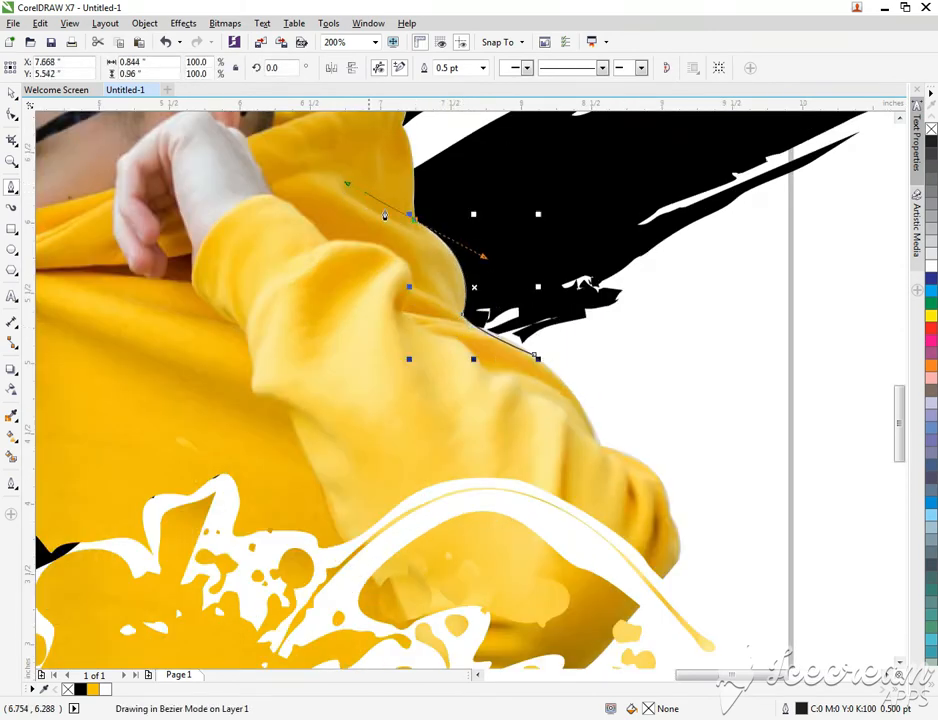
click(401, 128)
scroll(390, 153, up, 1)
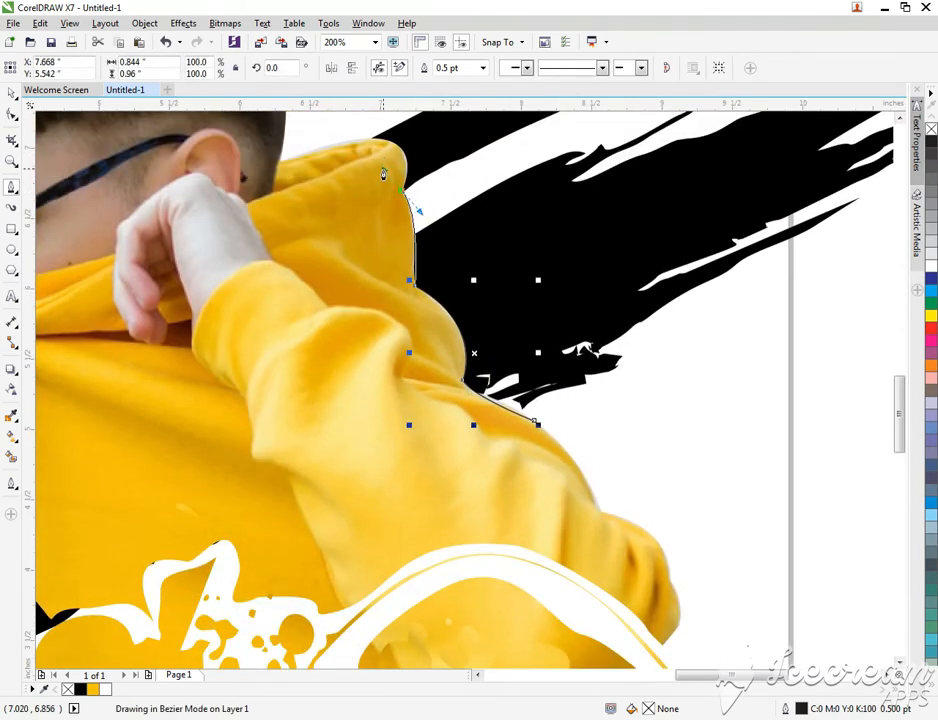
click(389, 184)
drag(349, 143, 270, 153)
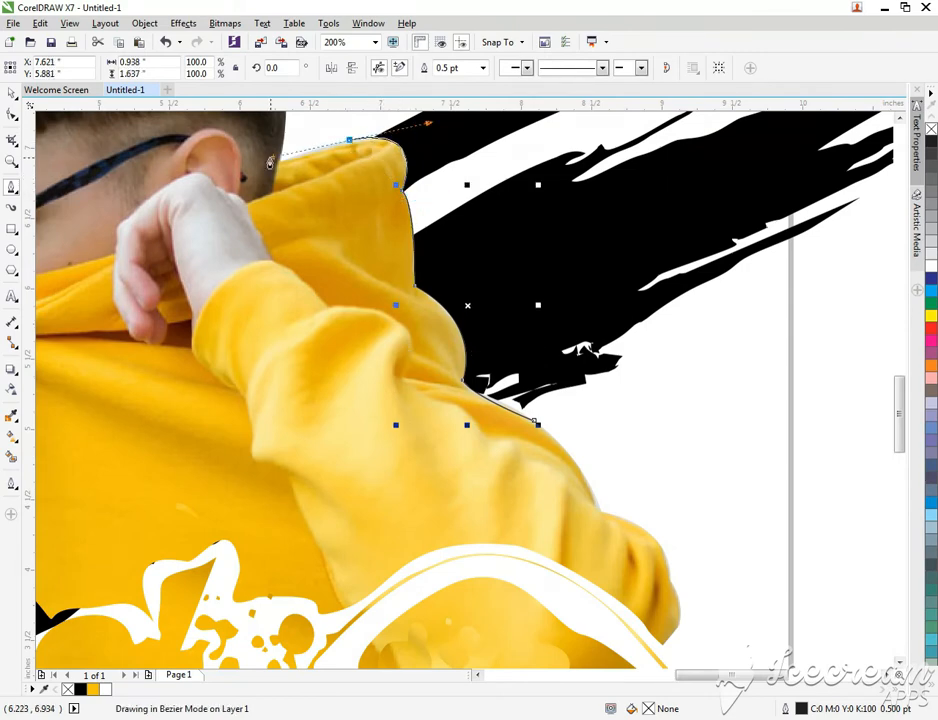
scroll(283, 166, down, 2)
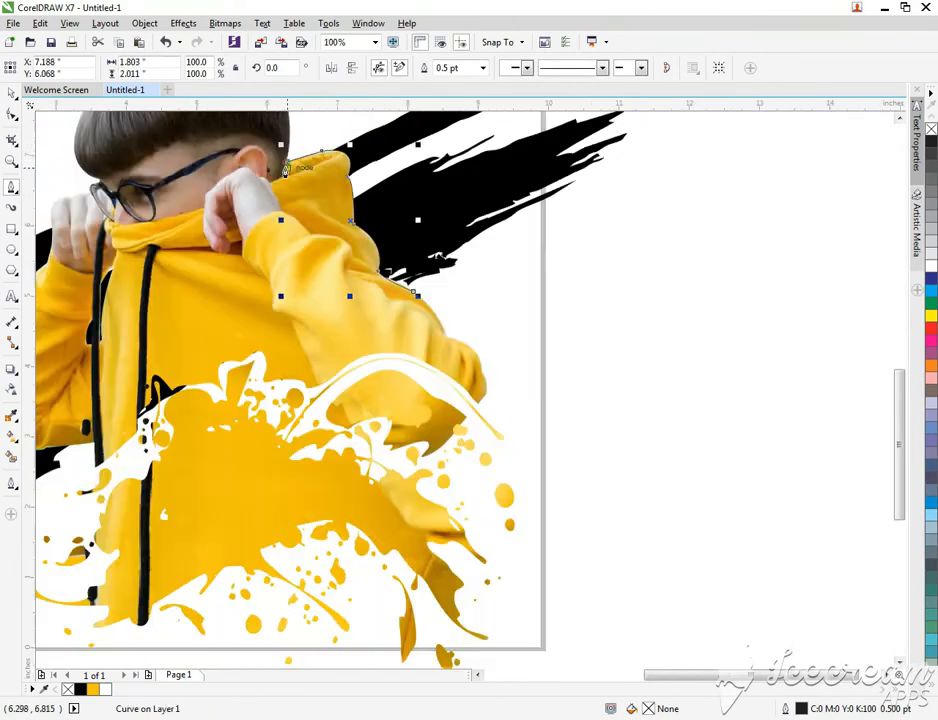
- Trace a Pen tool curve from the raised hand down the sleeve's outer edge and around the elbow, where they border the brush stroke
drag(210, 490, 490, 455)
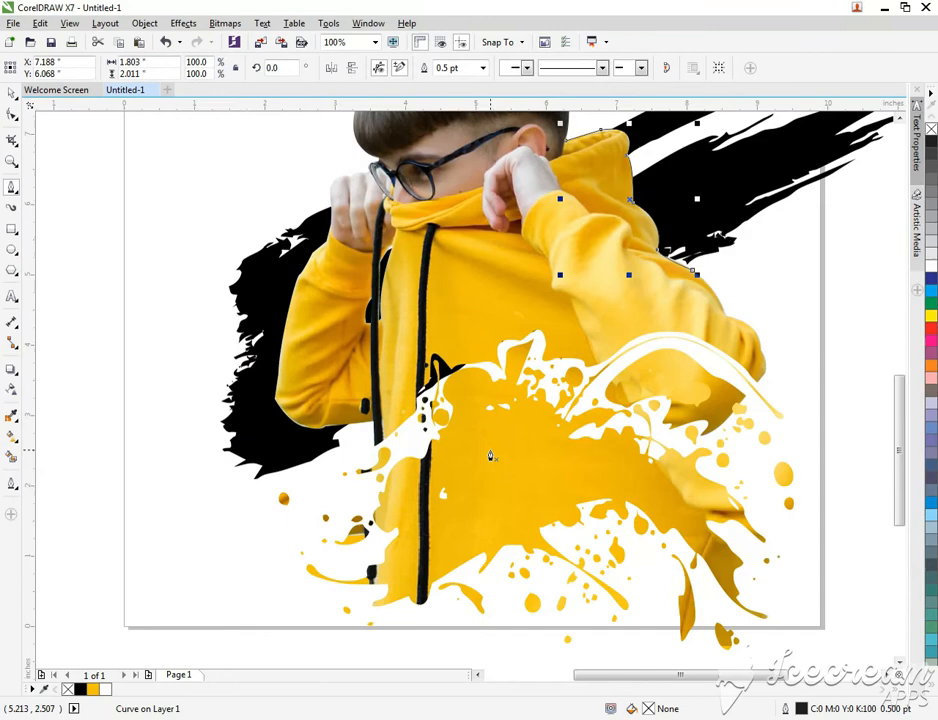
scroll(335, 211, up, 1)
click(329, 206)
drag(319, 277, 306, 311)
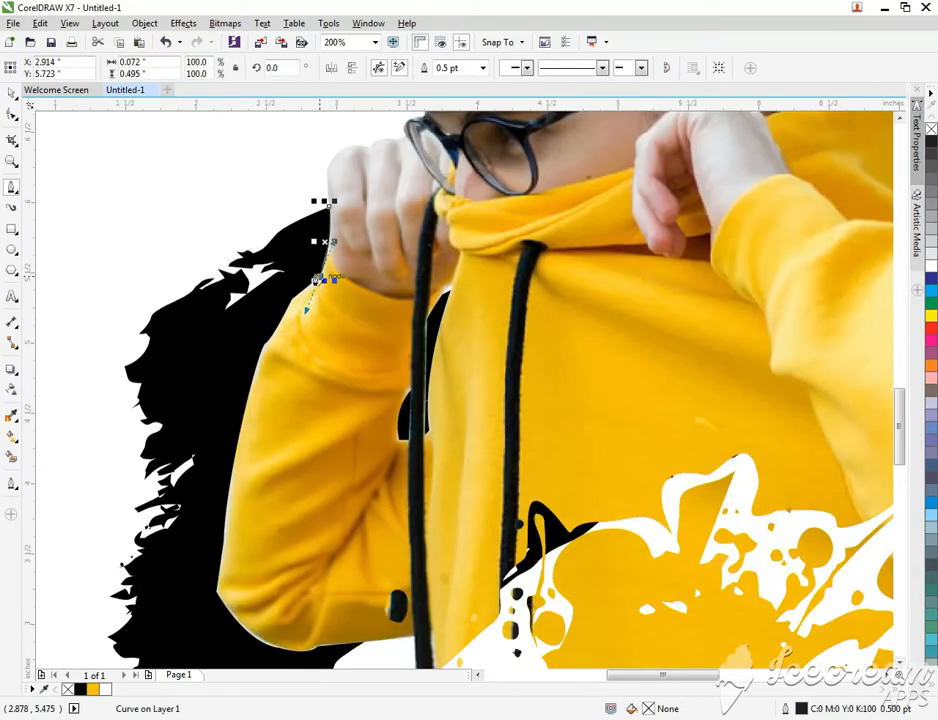
click(290, 301)
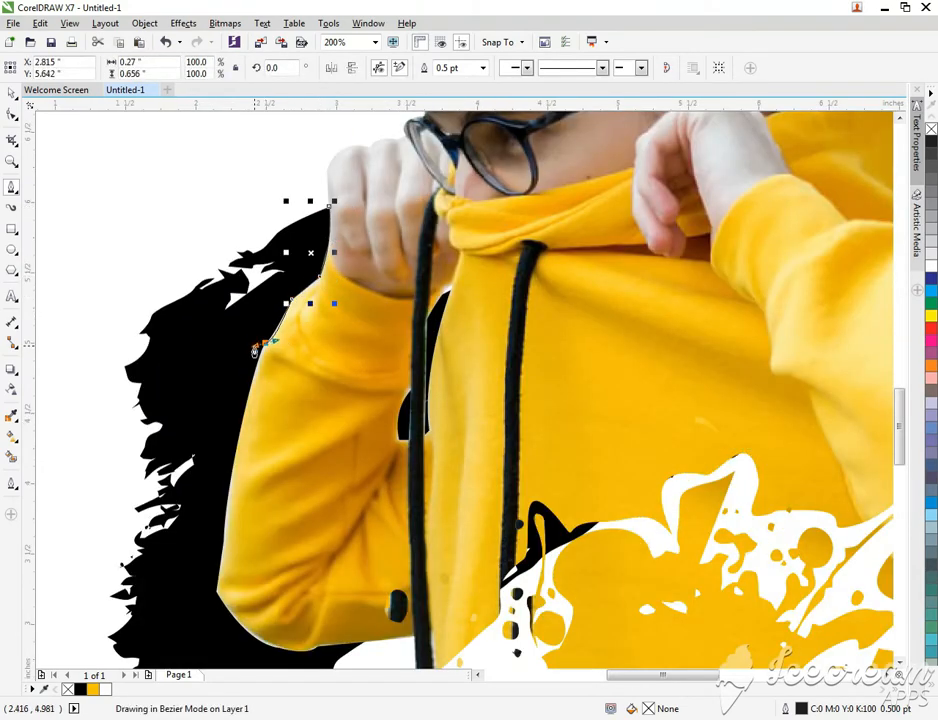
drag(256, 350, 260, 345)
drag(221, 548, 220, 643)
click(218, 592)
drag(318, 647, 424, 634)
- Outline the two dark gaps on either side of the first drawstring with the Pen tool
click(452, 285)
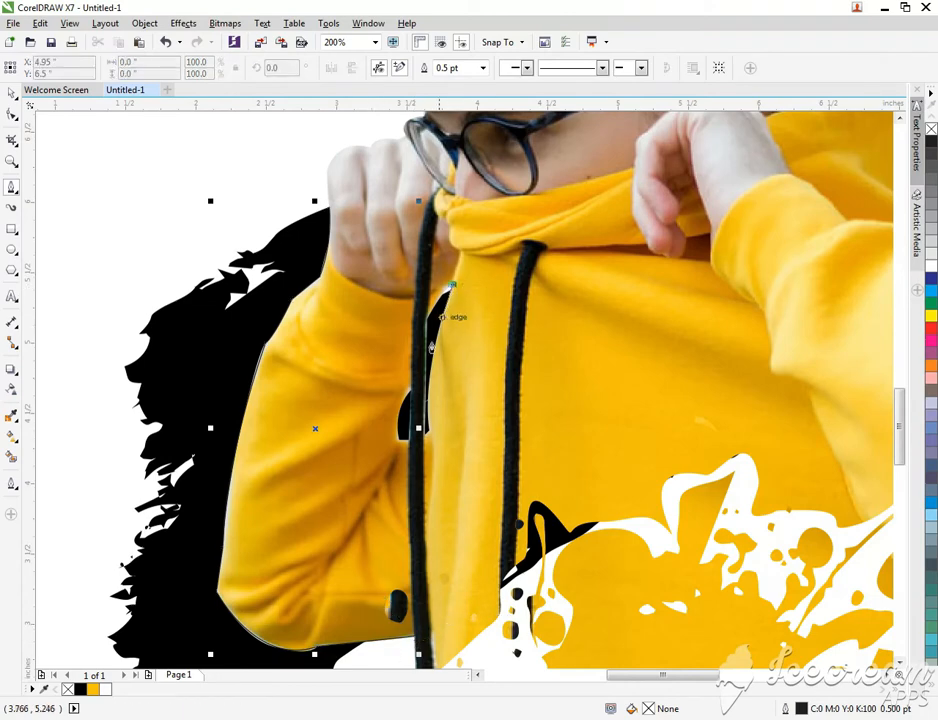
drag(429, 431, 434, 497)
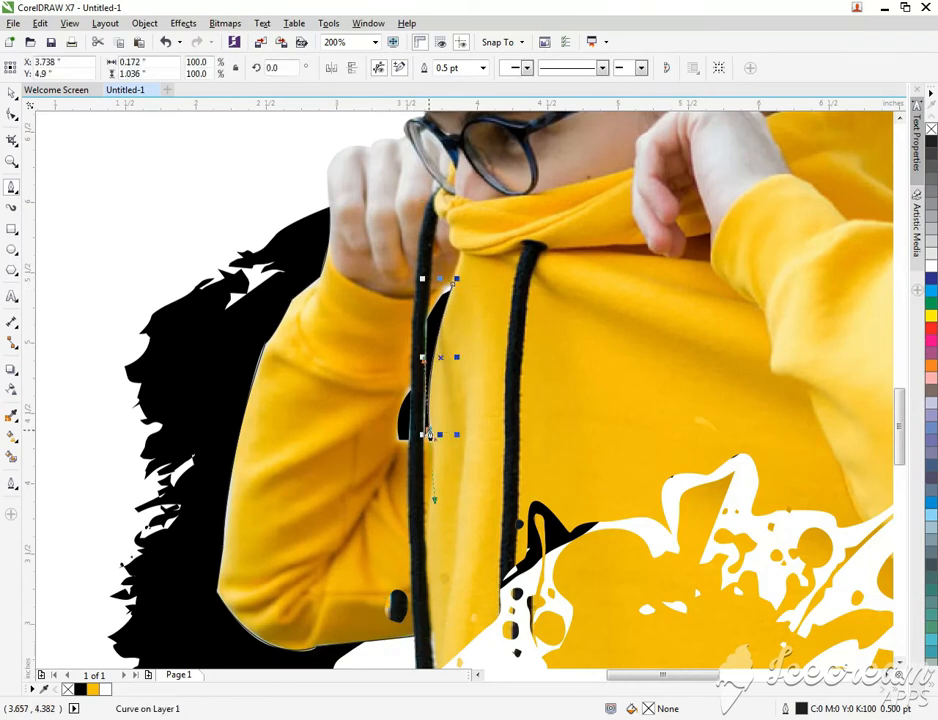
scroll(432, 432, up, 1)
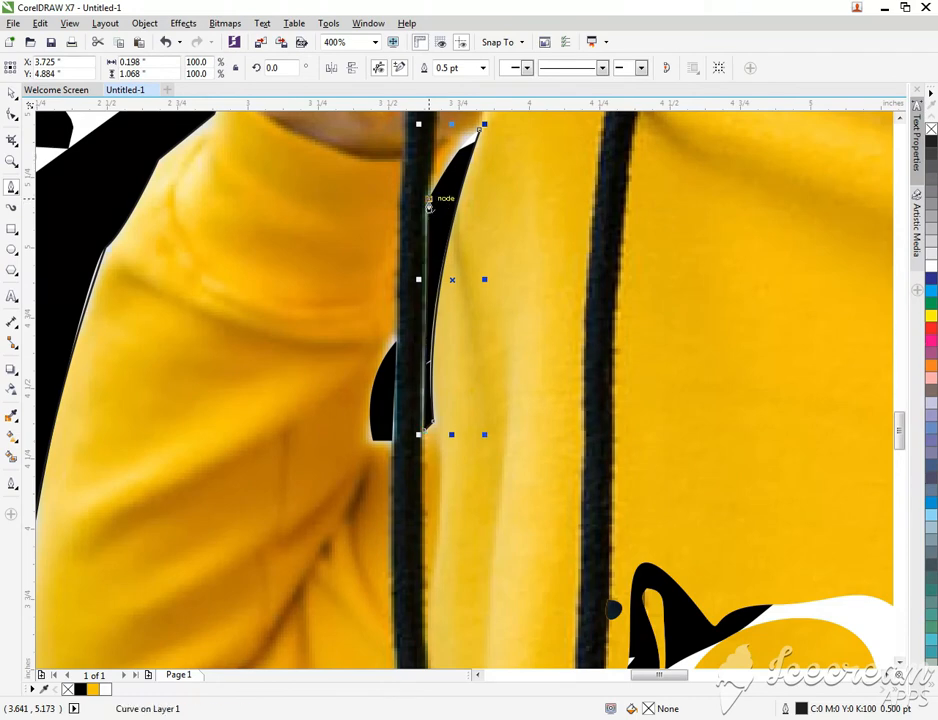
mouse_move(479, 133)
mouse_down()
mouse_move(484, 126)
mouse_move(458, 148)
mouse_up()
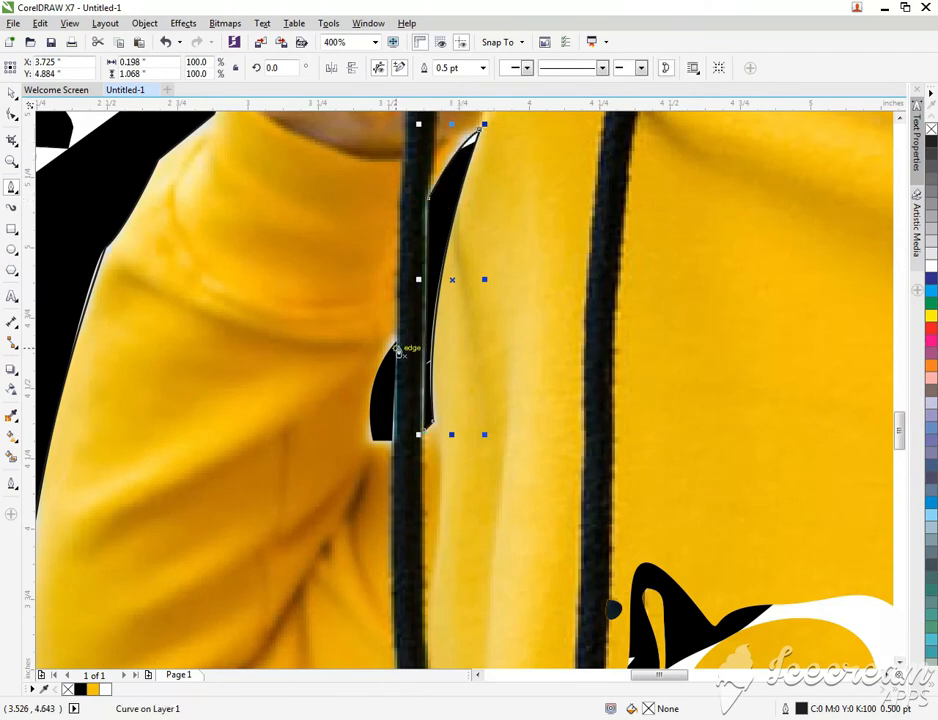
click(396, 341)
click(393, 440)
click(373, 440)
drag(396, 341, 357, 387)
- Trace a Pen tool curve from the lower part of the second drawstring up the black patch's outer edge to its peak
scroll(358, 380, down, 1)
click(469, 545)
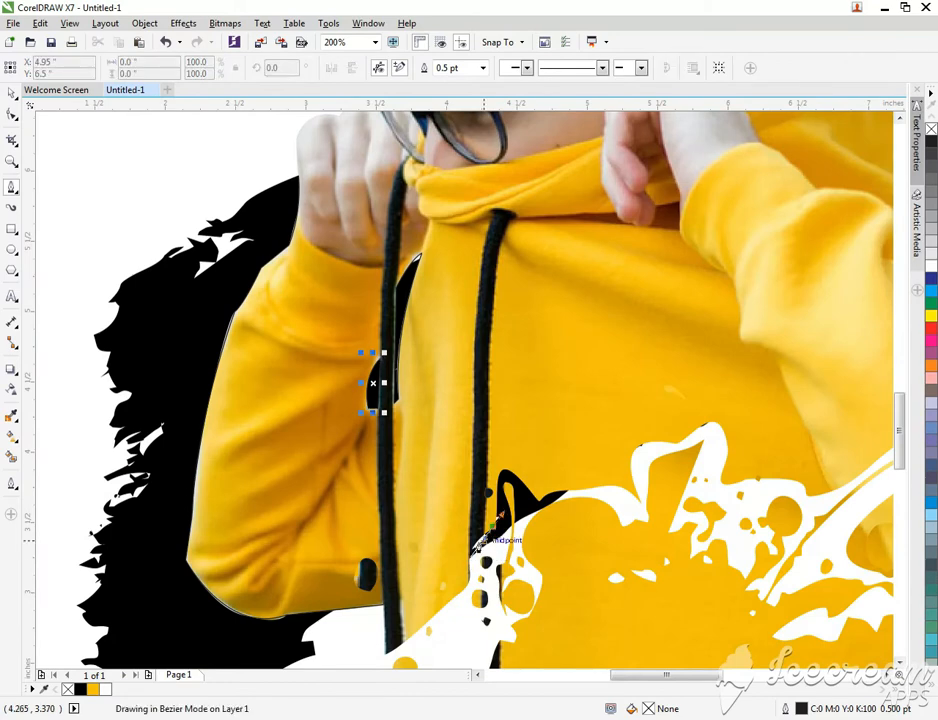
drag(492, 526, 521, 508)
click(491, 522)
scroll(491, 522, up, 1)
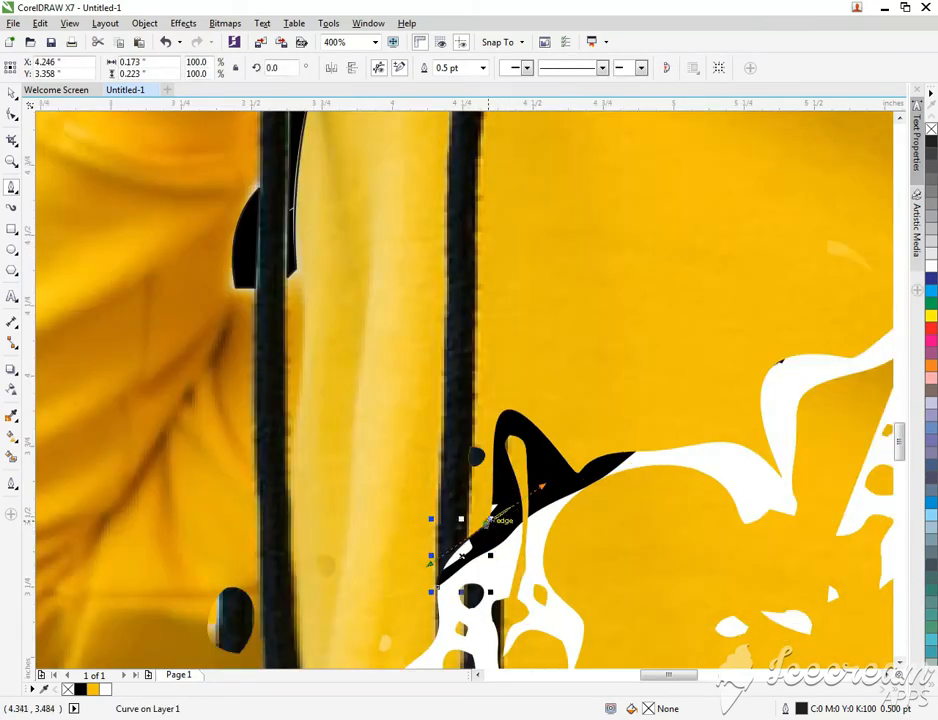
drag(492, 487, 495, 504)
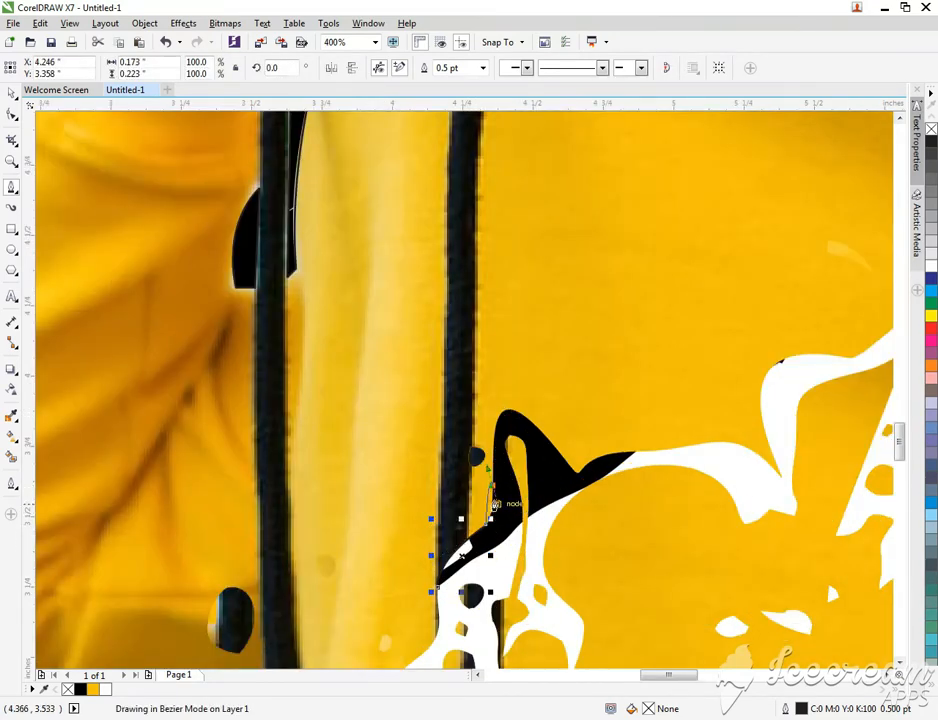
click(491, 455)
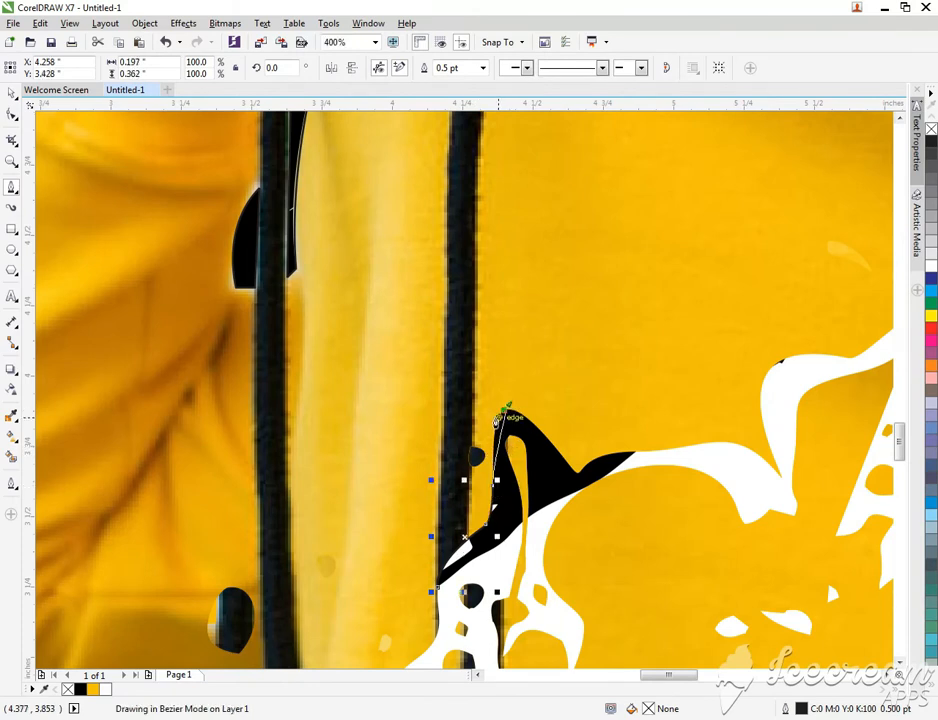
click(512, 404)
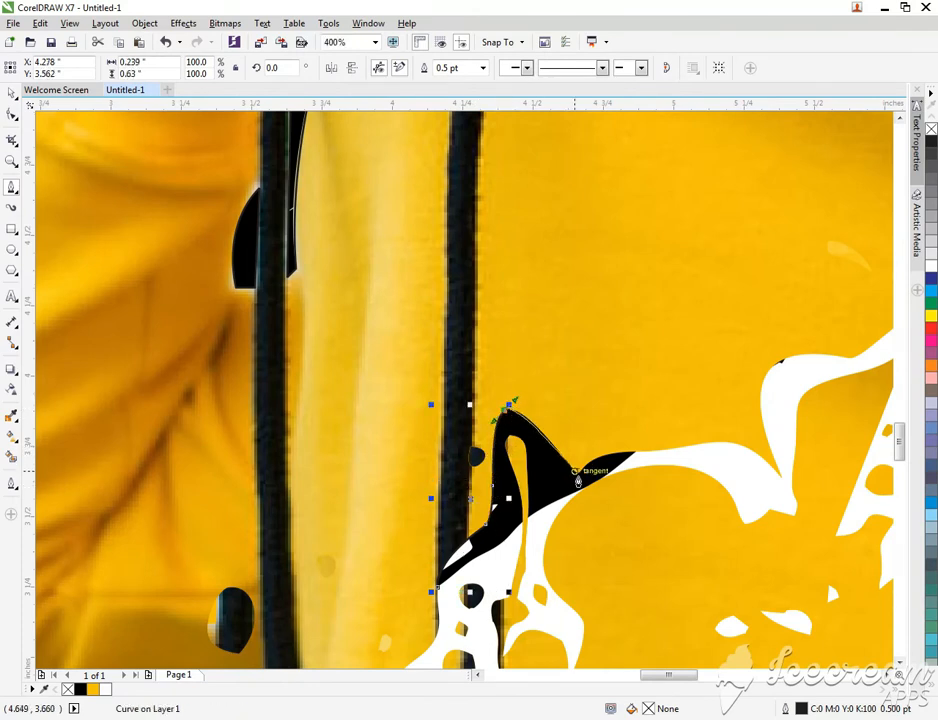
- Continue the Pen tool curve from the peak into the notch and along the upper edge to the far tip of the black patch
click(577, 479)
click(598, 464)
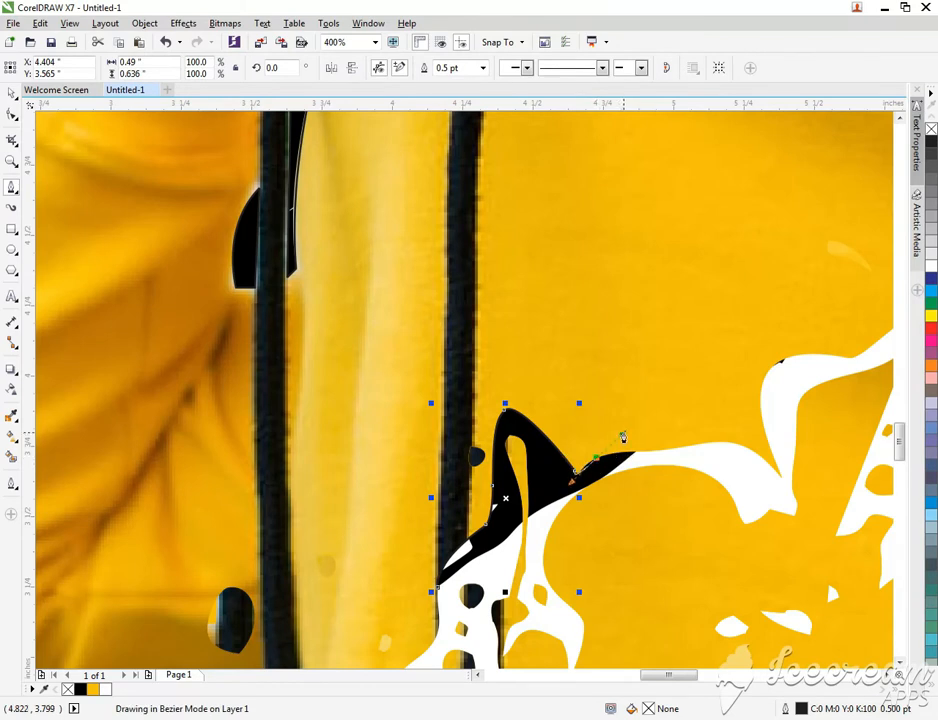
drag(620, 434, 618, 433)
key(ctrl+z)
scroll(577, 478, up, 1)
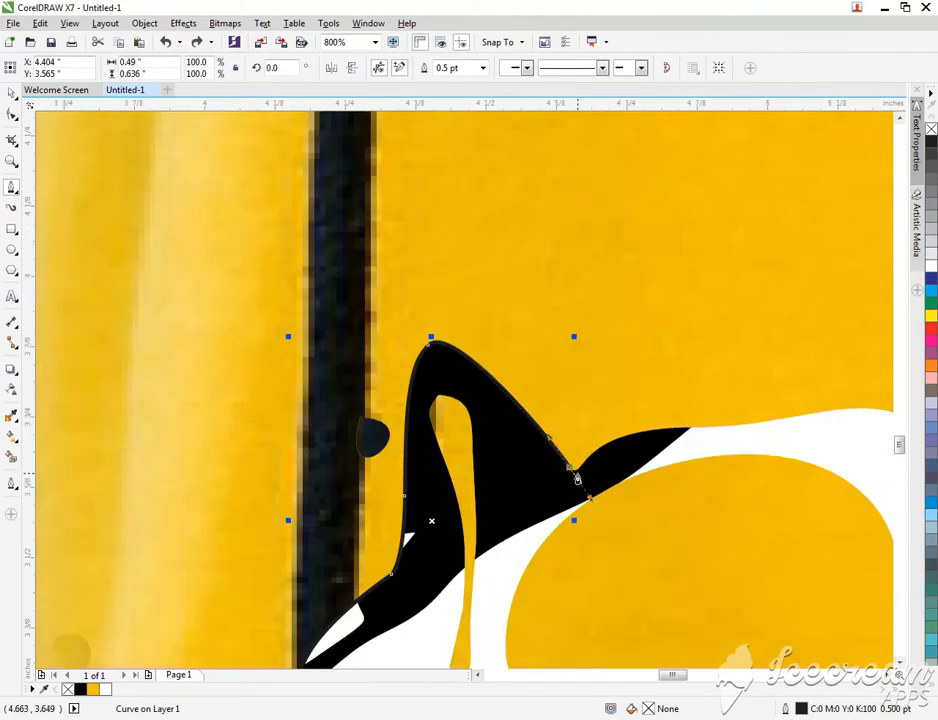
click(579, 476)
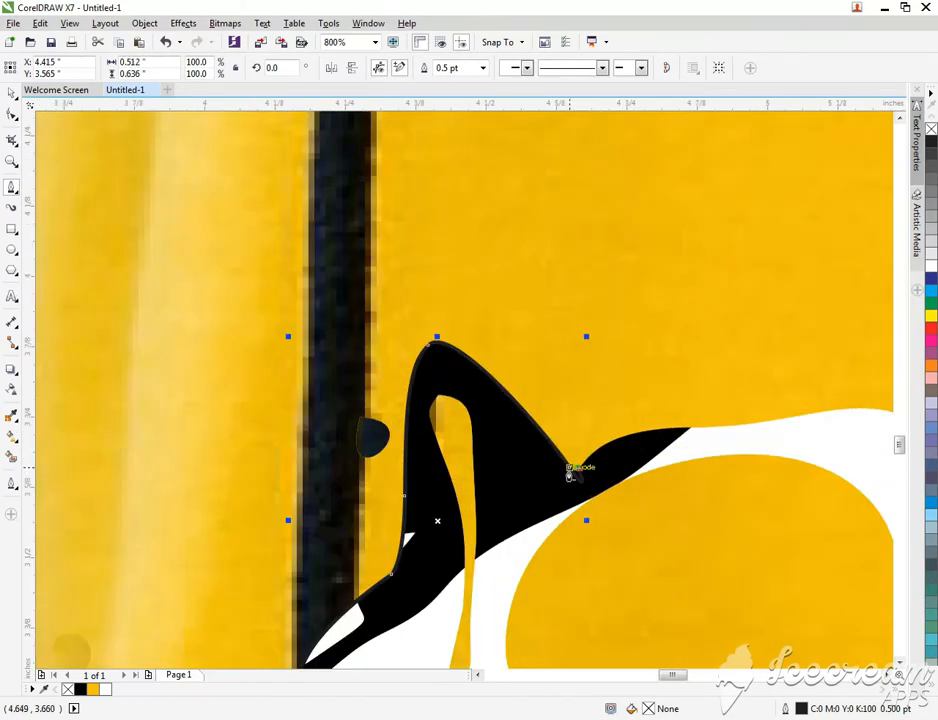
click(579, 476)
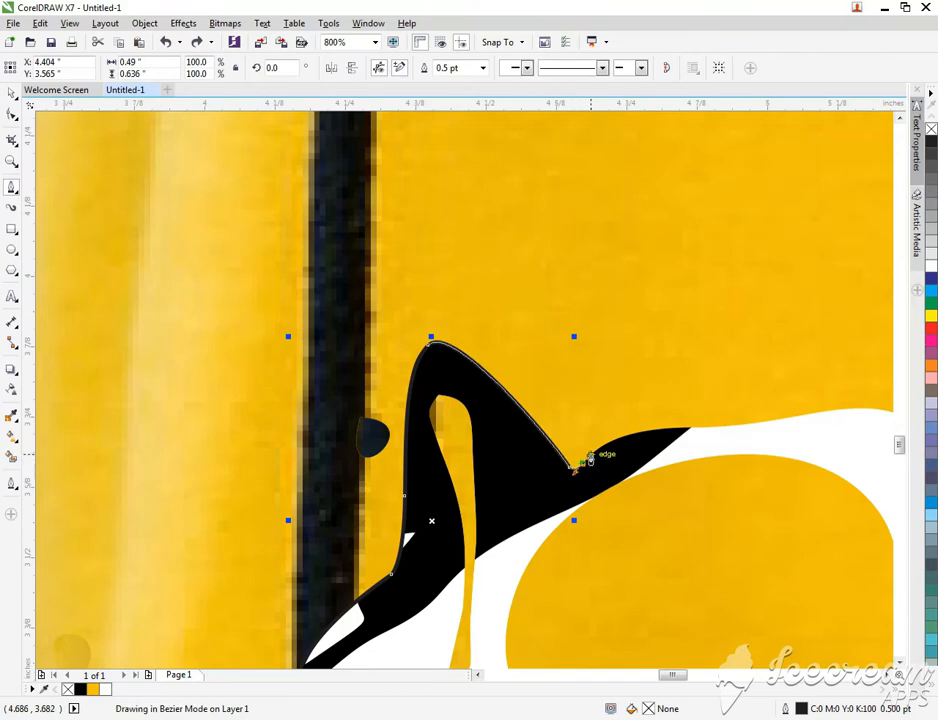
drag(770, 430, 775, 431)
scroll(690, 432, down, 1)
scroll(691, 432, down, 1)
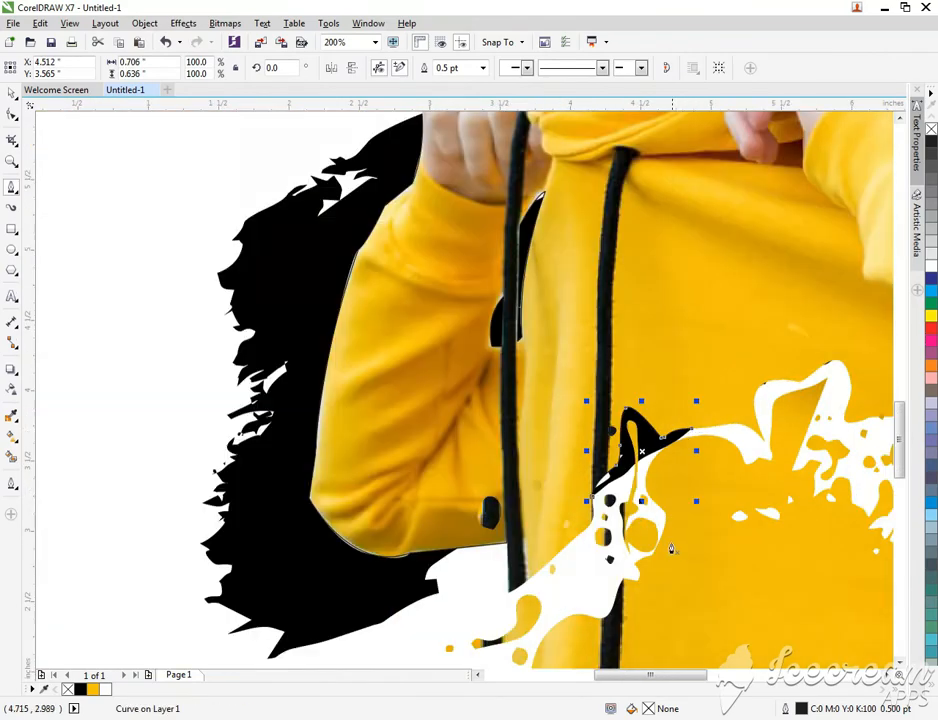
scroll(672, 548, down, 1)
- Select the five traced edge curves together and set their outline width to 4.0 pt
click(885, 675)
click(885, 675)
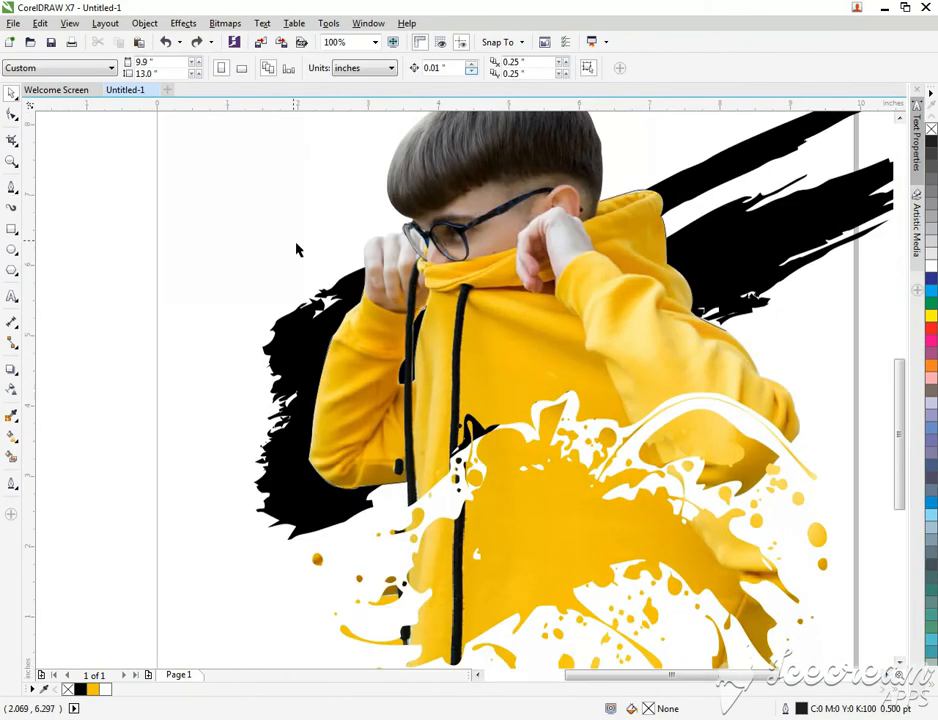
scroll(396, 140, down, 1)
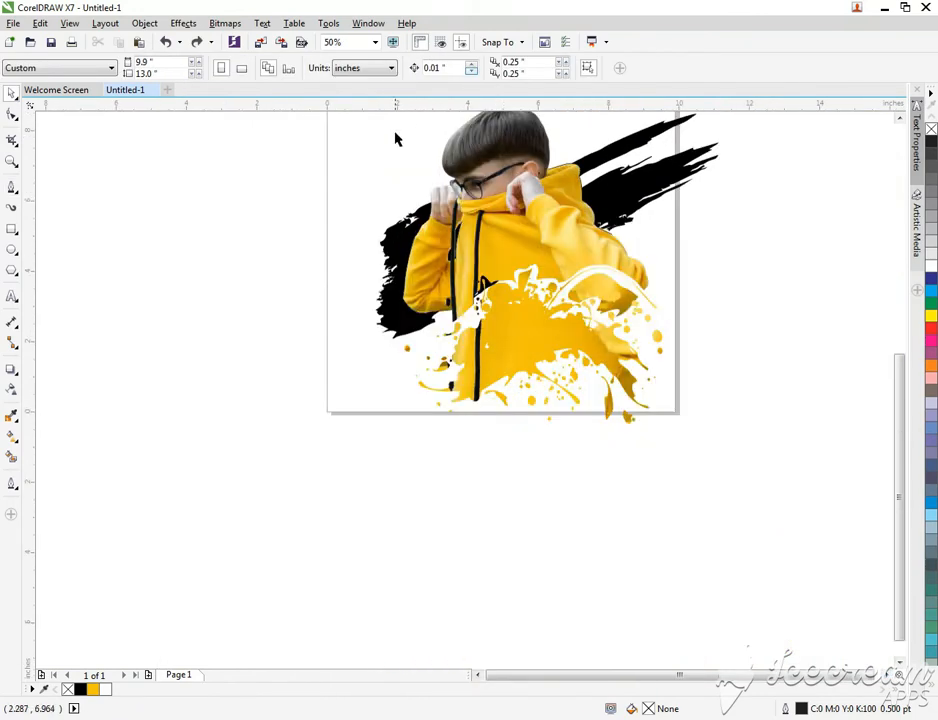
scroll(624, 251, up, 1)
drag(380, 170, 619, 381)
click(612, 67)
click(595, 172)
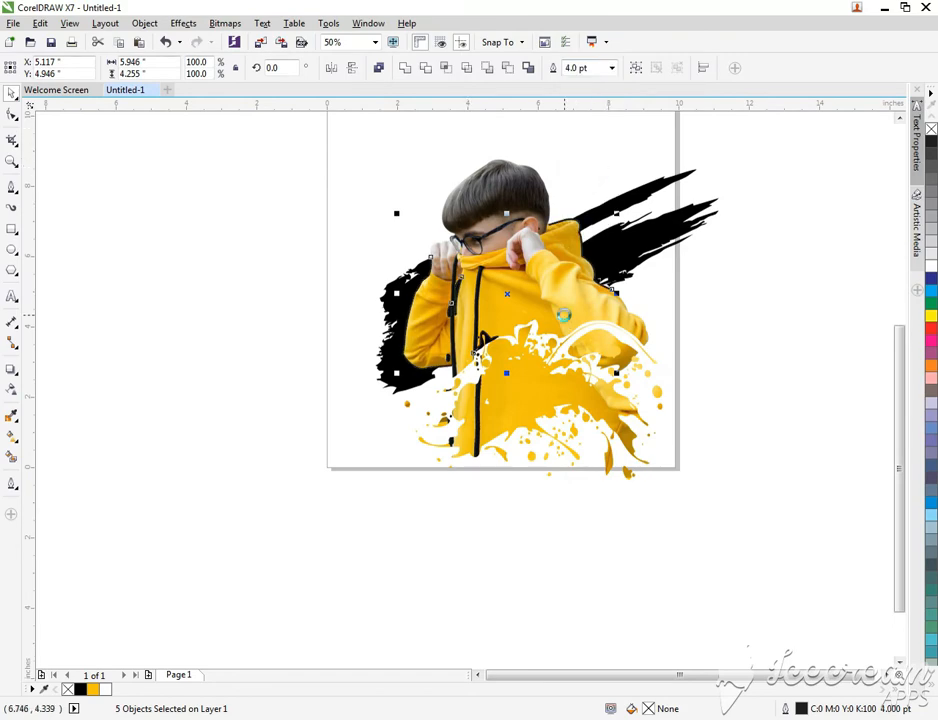
- Set the outline colour of the five selected curves to white by sampling it
scroll(565, 314, up, 1)
scroll(521, 257, up, 1)
click(12, 482)
click(85, 498)
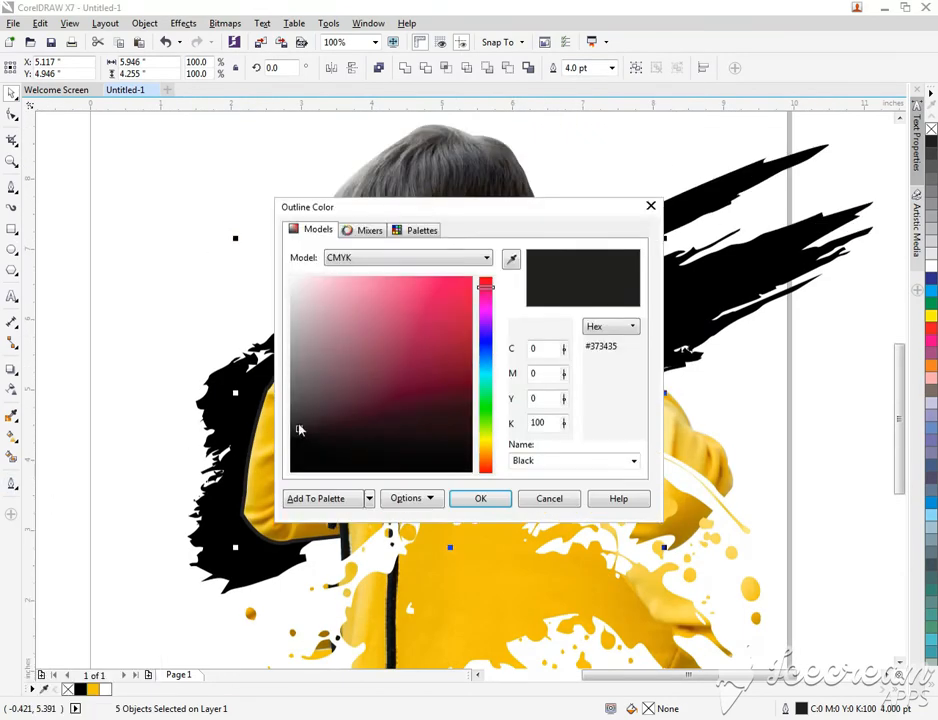
click(511, 259)
click(476, 500)
scroll(505, 350, down, 1)
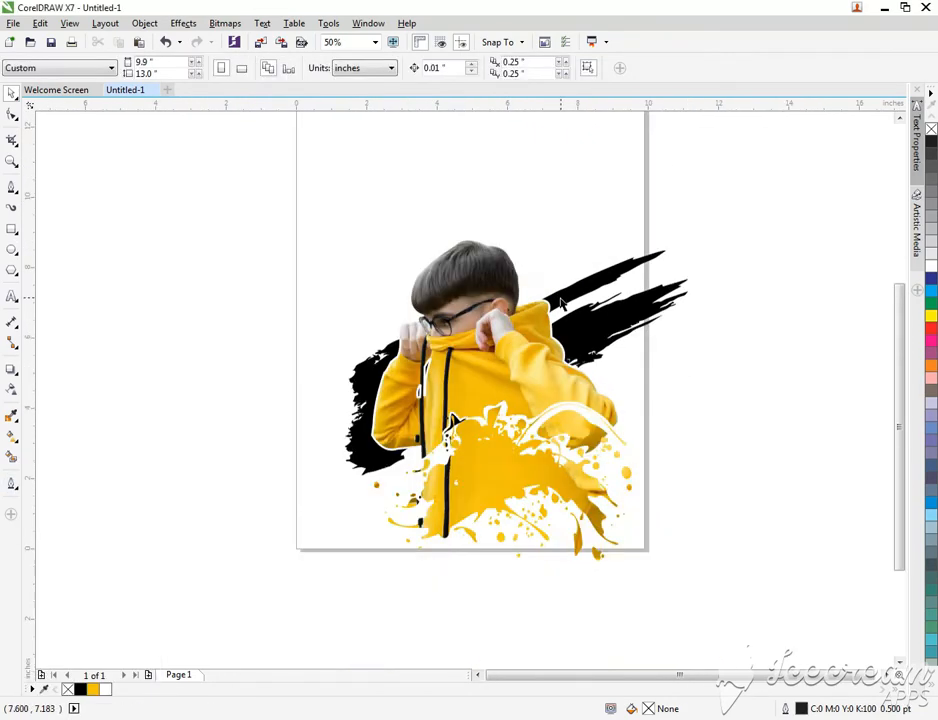
- Stretch the black brush stroke upward behind the boy to a height of about 7.17 inches
click(564, 298)
drag(516, 246, 515, 218)
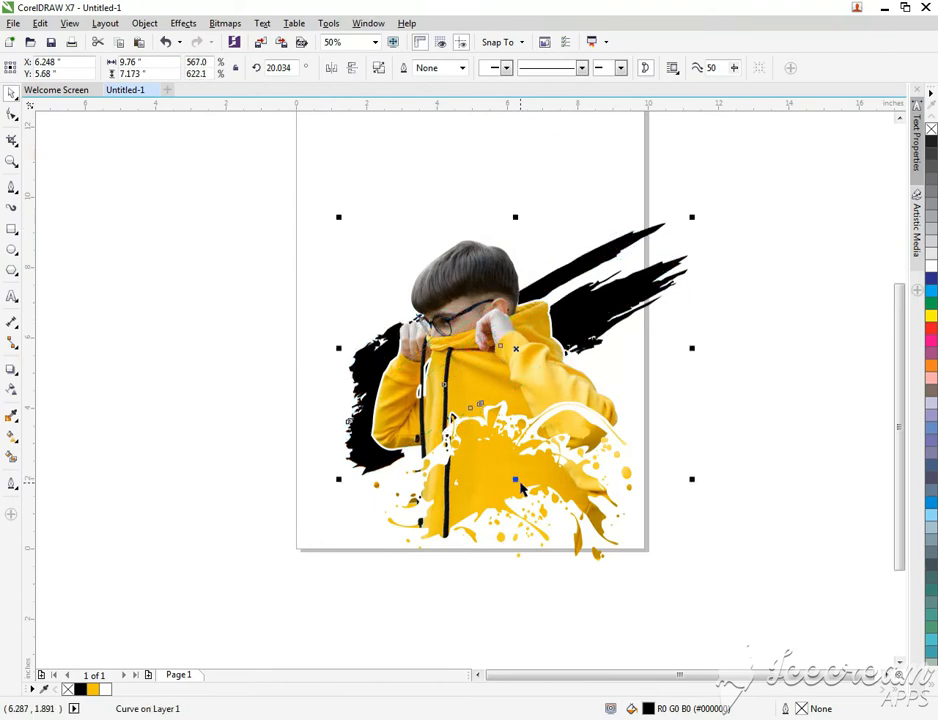
click(520, 487)
mouse_move(692, 350)
mouse_down()
mouse_move(700, 368)
mouse_move(687, 335)
mouse_move(708, 389)
mouse_up()
key(Escape)
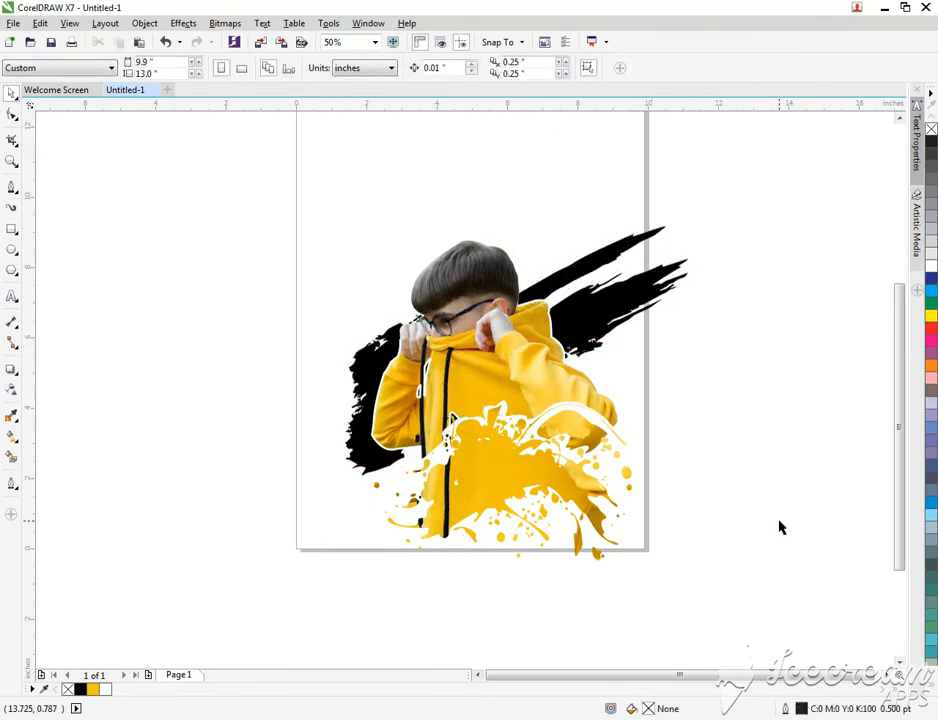
- Extend the white sleeve curve with the Pen tool up the raised hand's outer edge and over the first two knuckles
scroll(405, 316, up, 2)
click(12, 187)
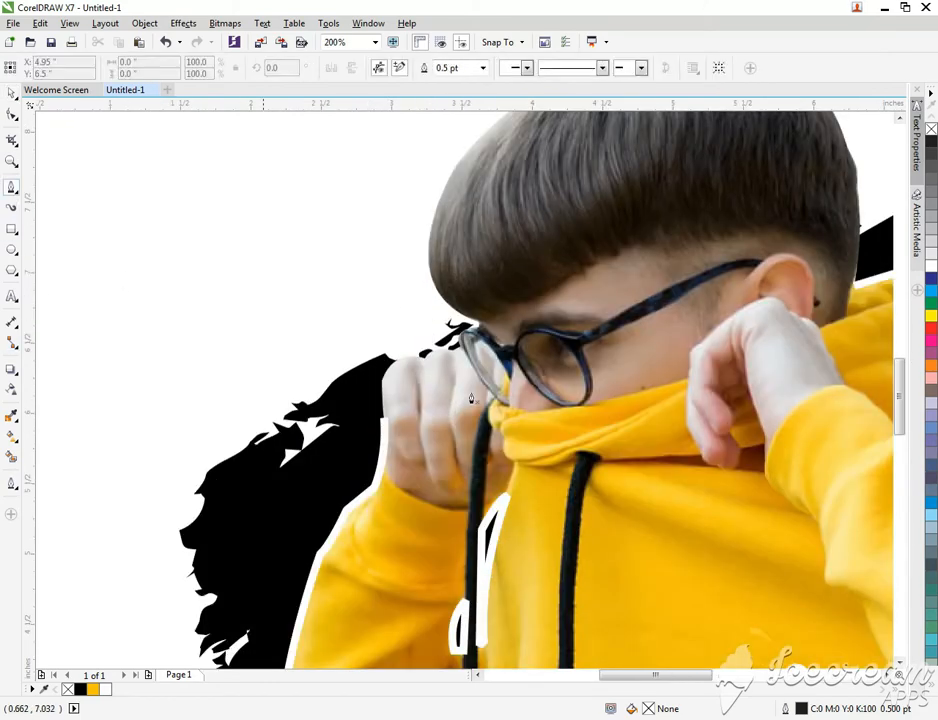
click(383, 417)
click(381, 380)
drag(419, 356, 452, 362)
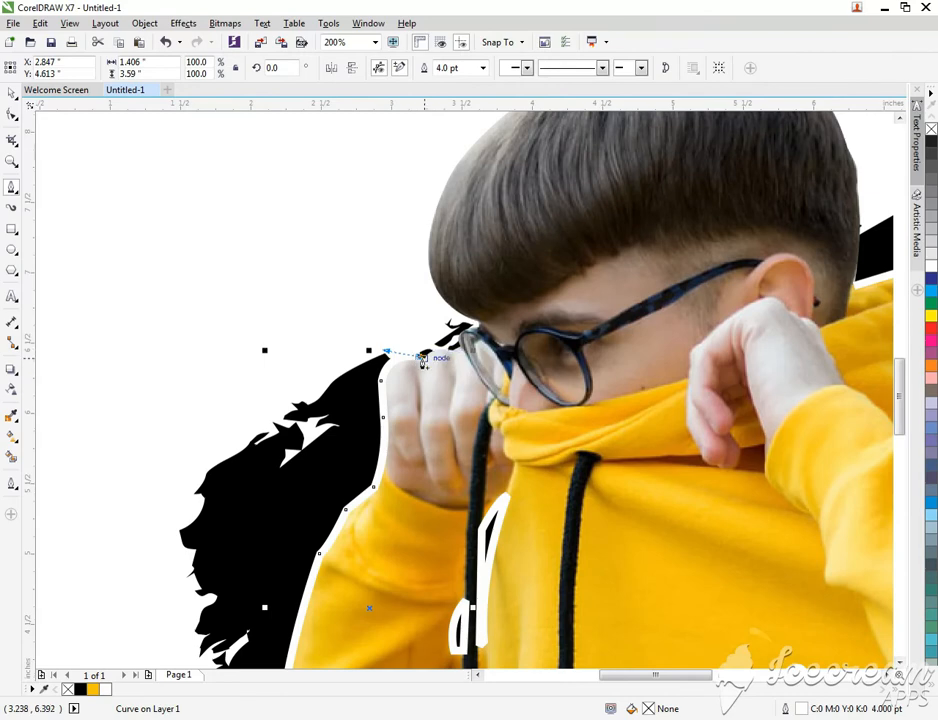
scroll(426, 358, up, 1)
drag(438, 342, 487, 348)
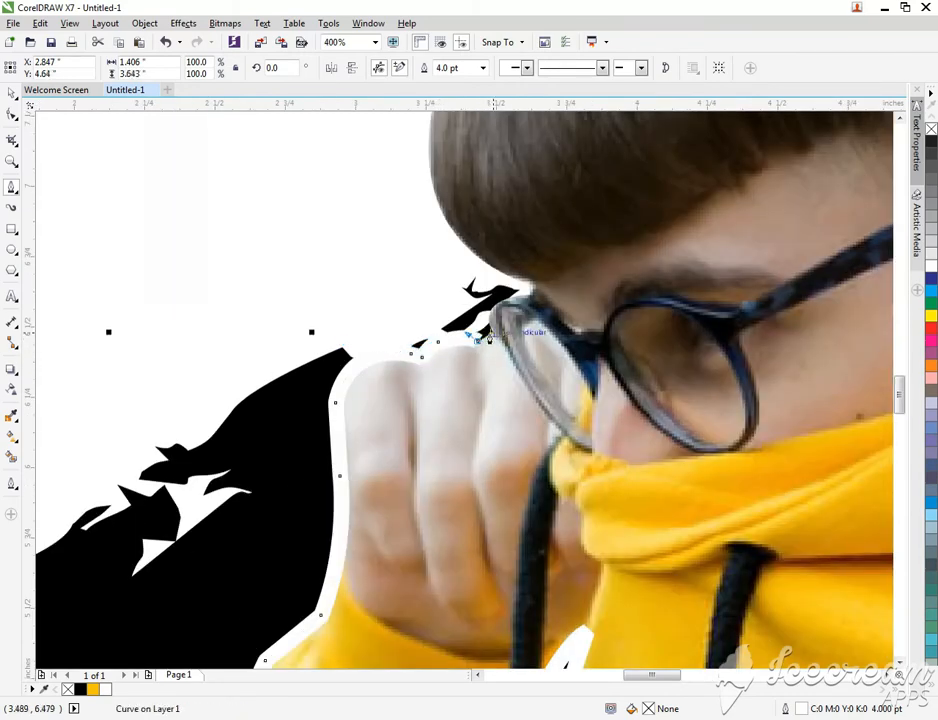
- Try to extend the hand curve from the second knuckle up to the glasses and over their rim
click(493, 332)
drag(531, 293, 602, 299)
key(ctrl+z)
drag(508, 297, 546, 293)
click(533, 296)
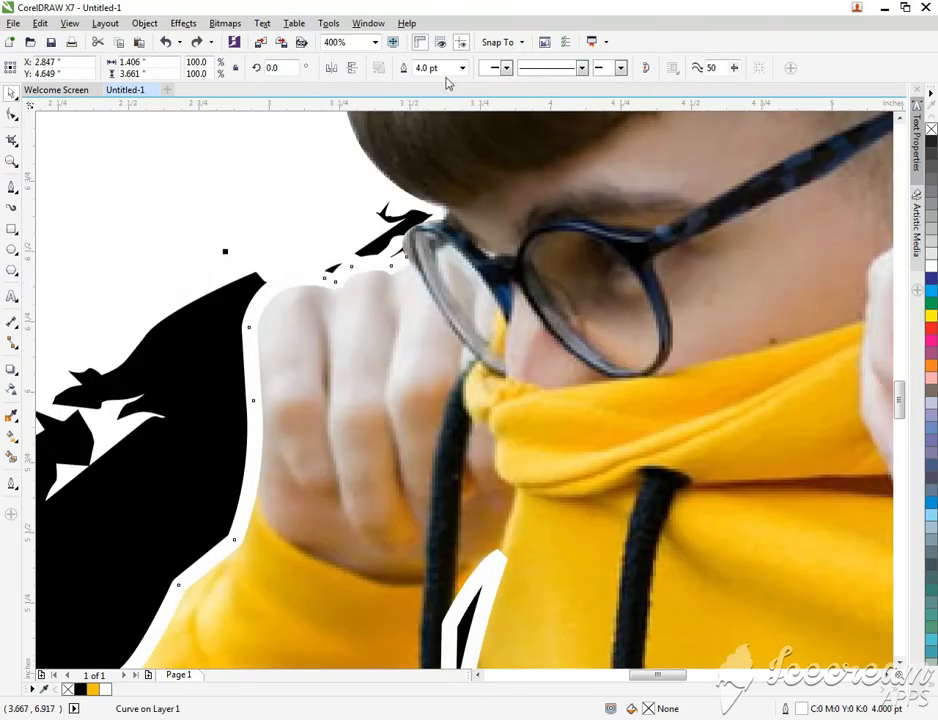
- Try a 0.5 pt outline and a segment over the glasses to the hairline, and undo back to the end of the second knuckle
click(463, 68)
click(446, 105)
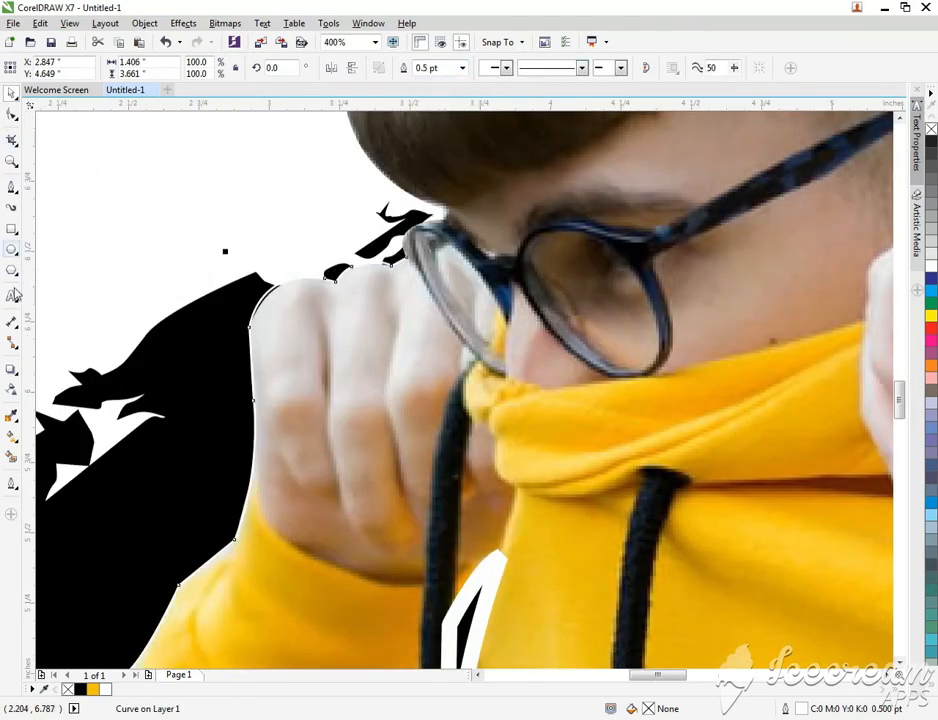
key(space)
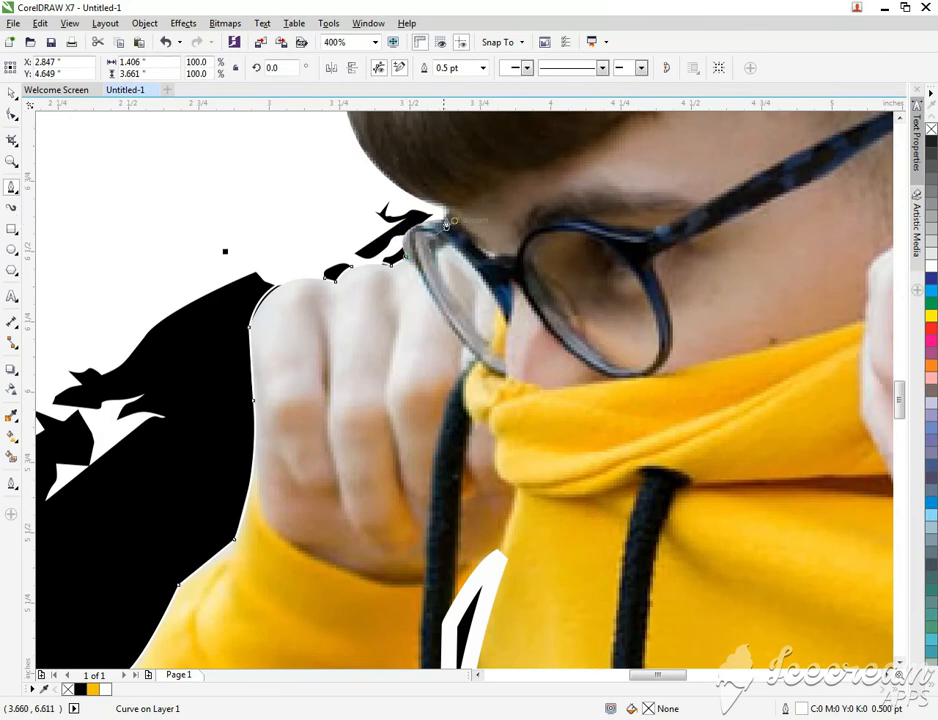
drag(444, 213, 506, 222)
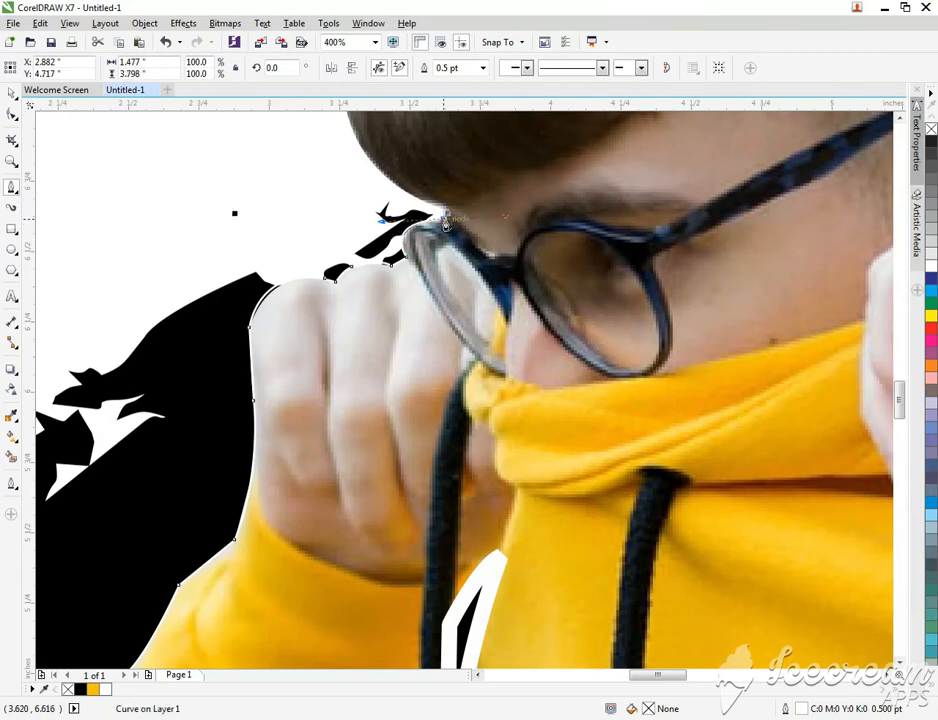
click(9, 94)
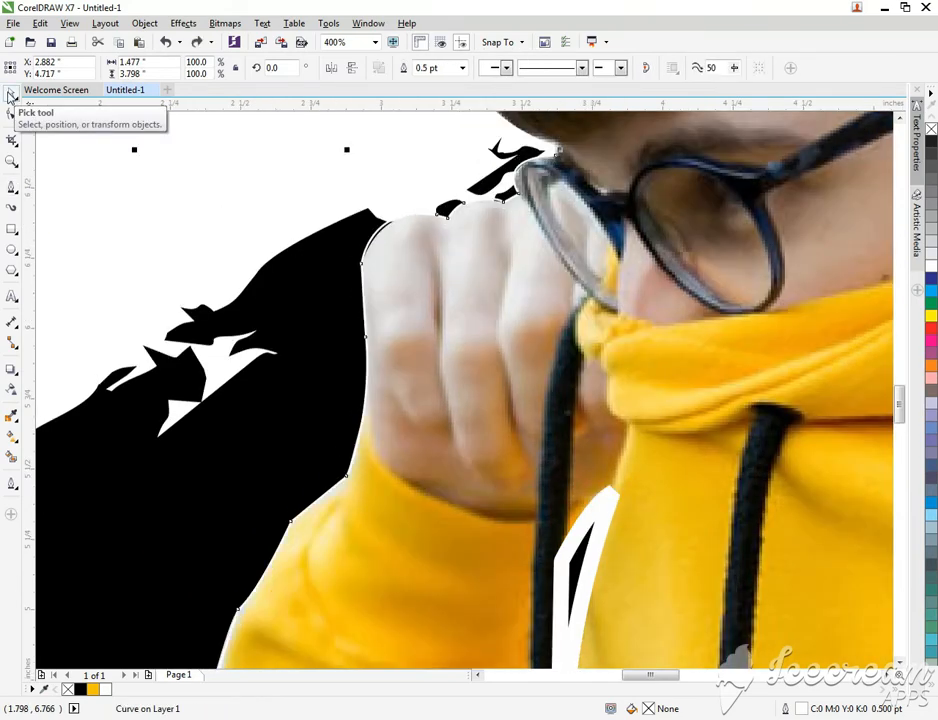
key(ctrl+z)
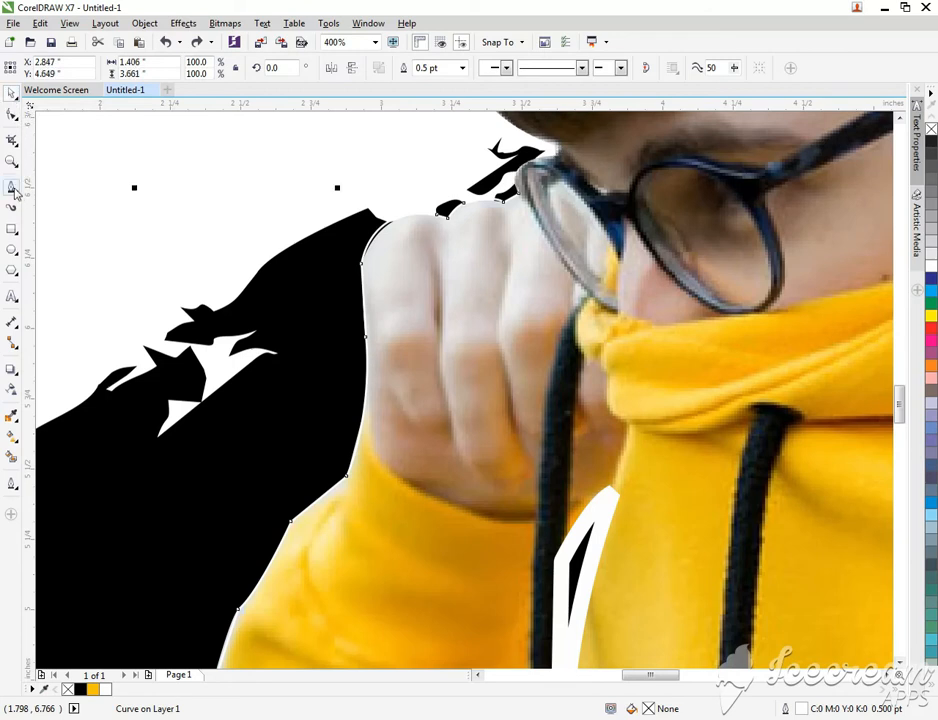
key(F5)
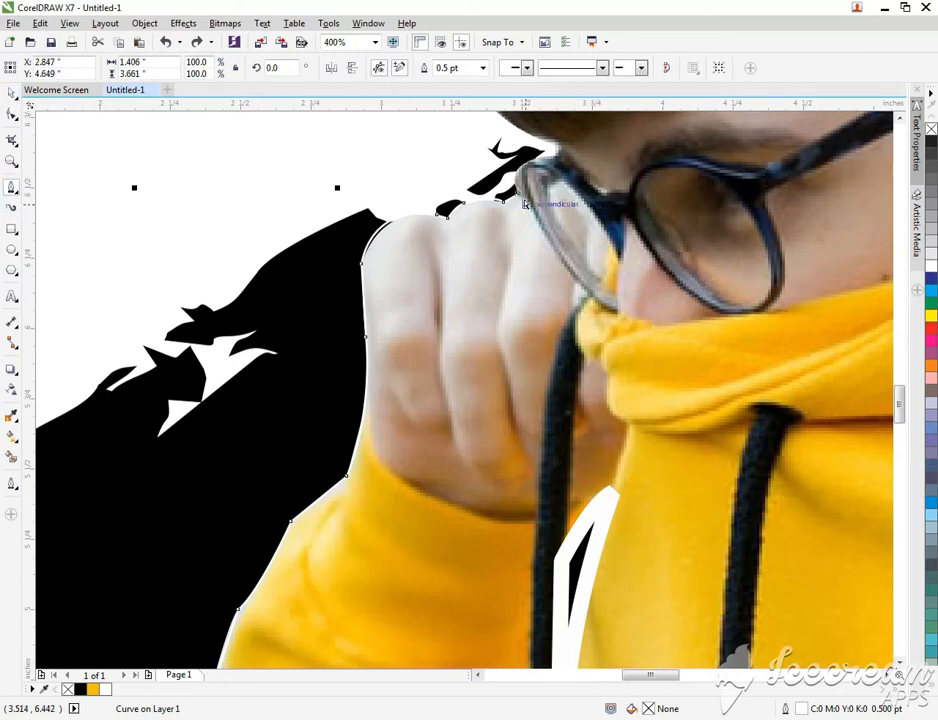
key(ctrl+z)
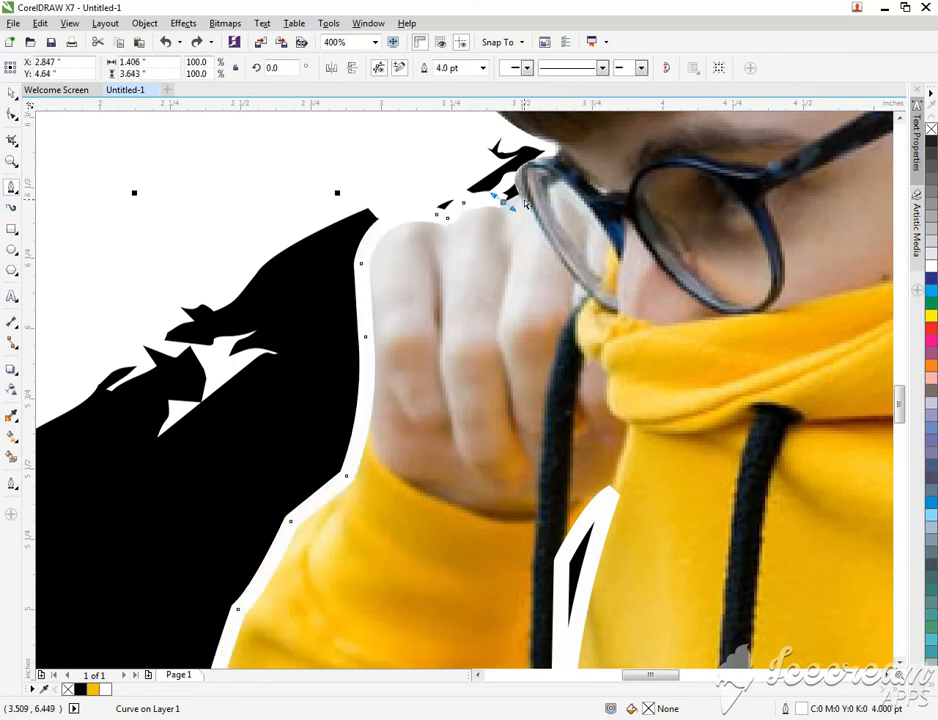
- Thin the hand curve's outline to 0.5 pt and extend it past the last knuckle, over the glasses rim to the hairline
click(484, 69)
click(448, 105)
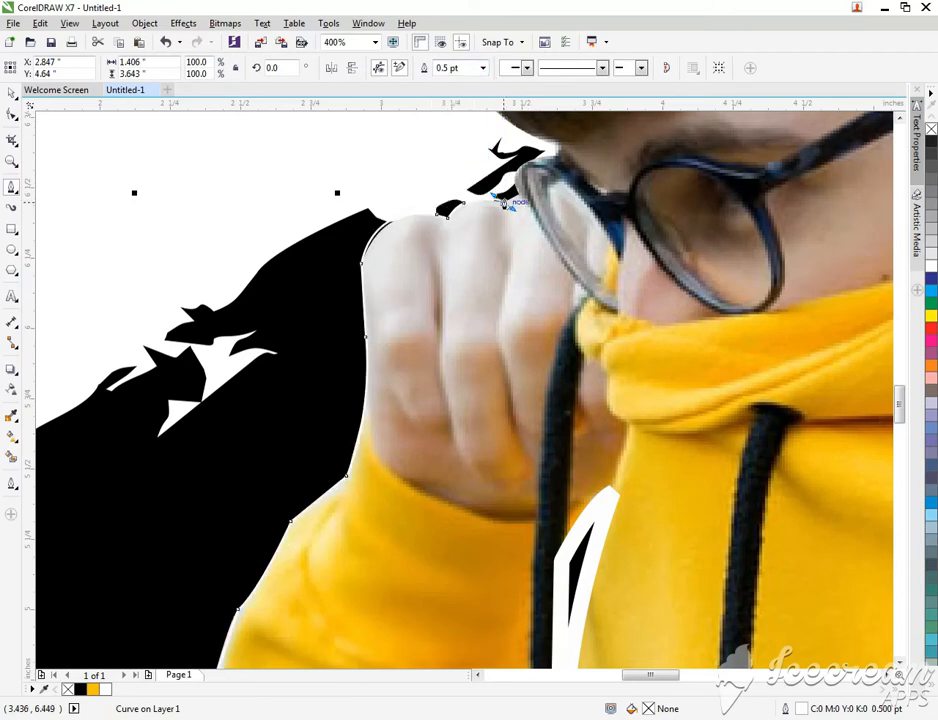
scroll(512, 201, up, 1)
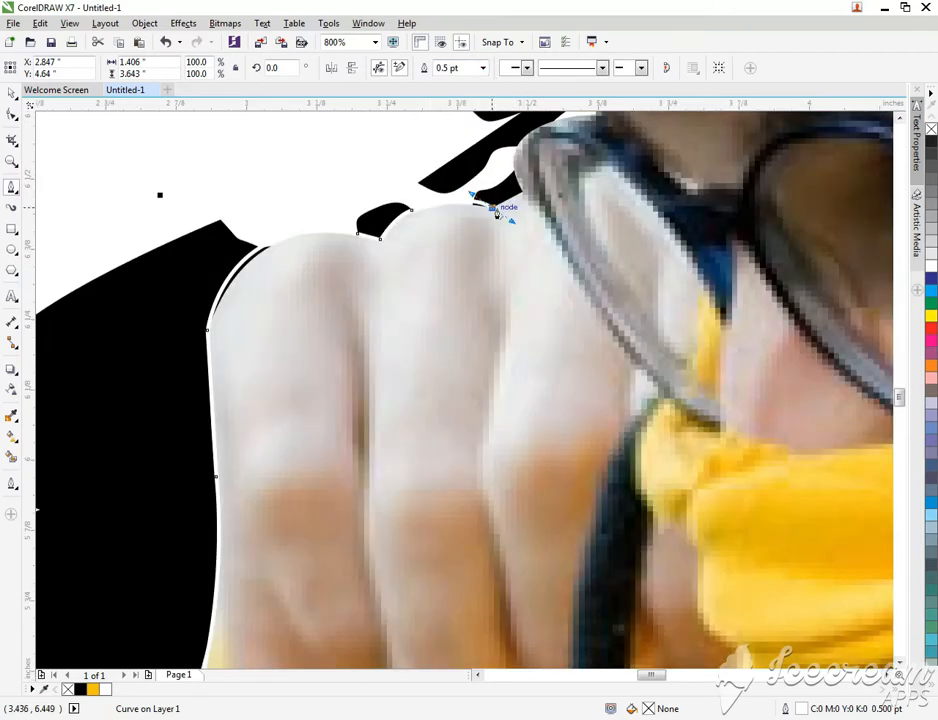
alt+click(492, 208)
click(515, 197)
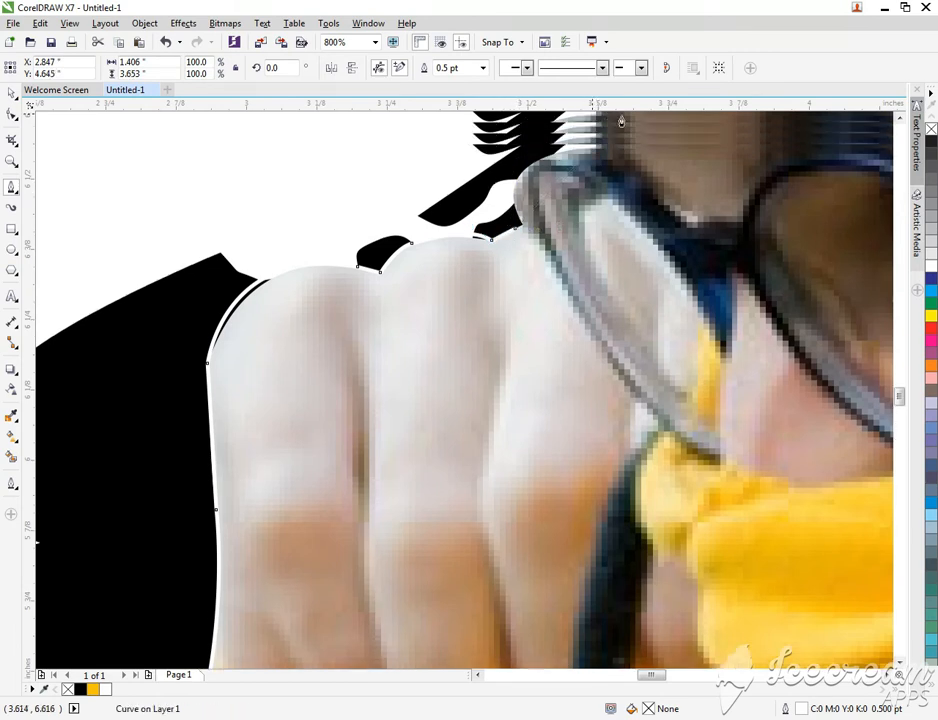
drag(621, 121, 710, 181)
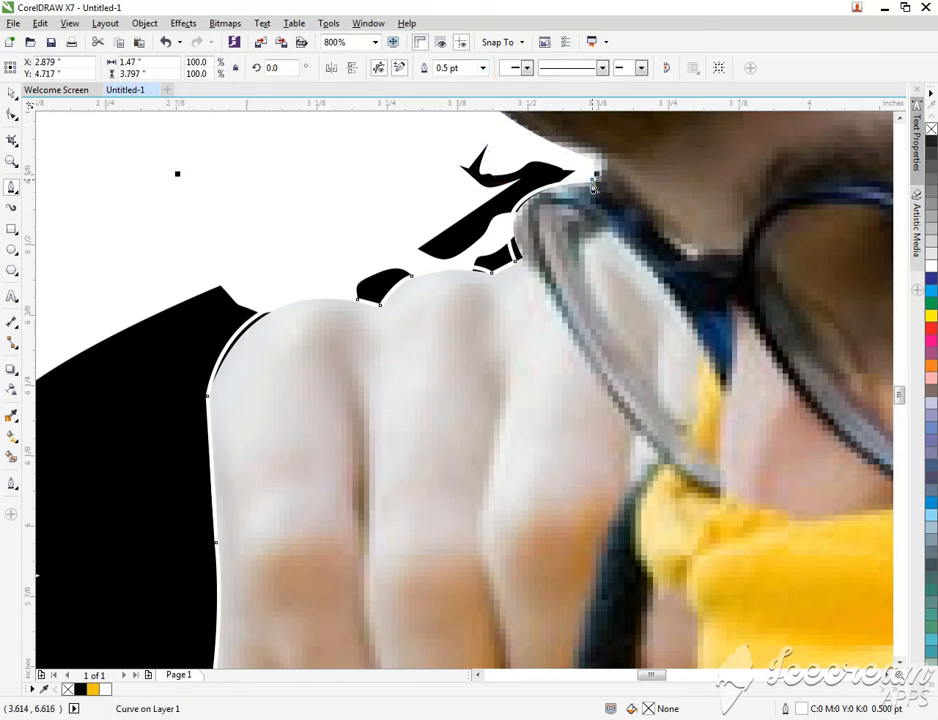
- Set the outline width of the extended sleeve-and-hand curve to 4.0 pt and deselect it
click(482, 67)
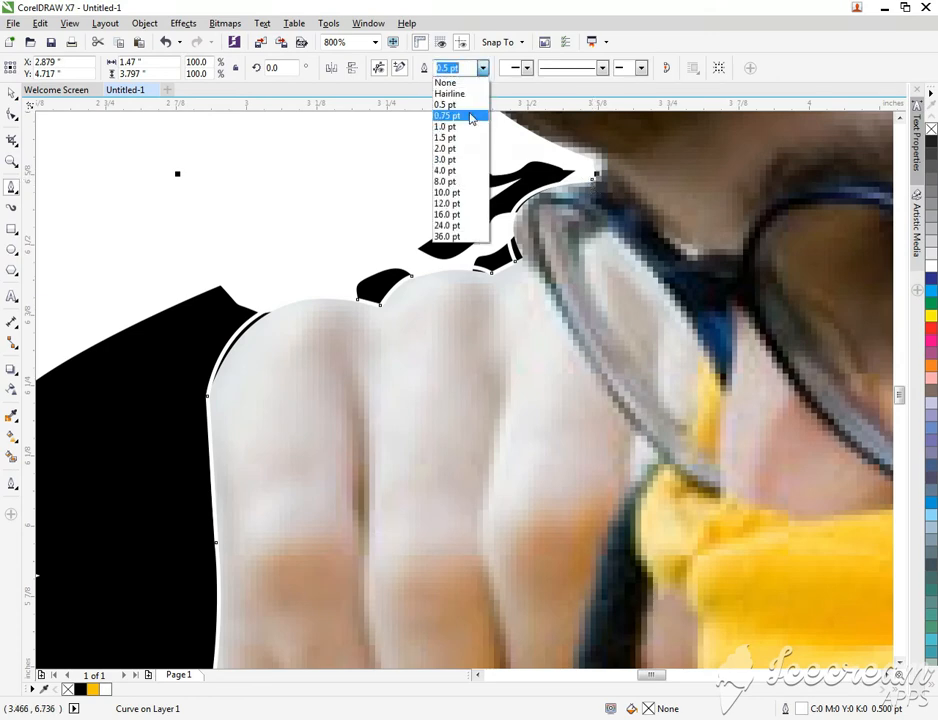
click(468, 170)
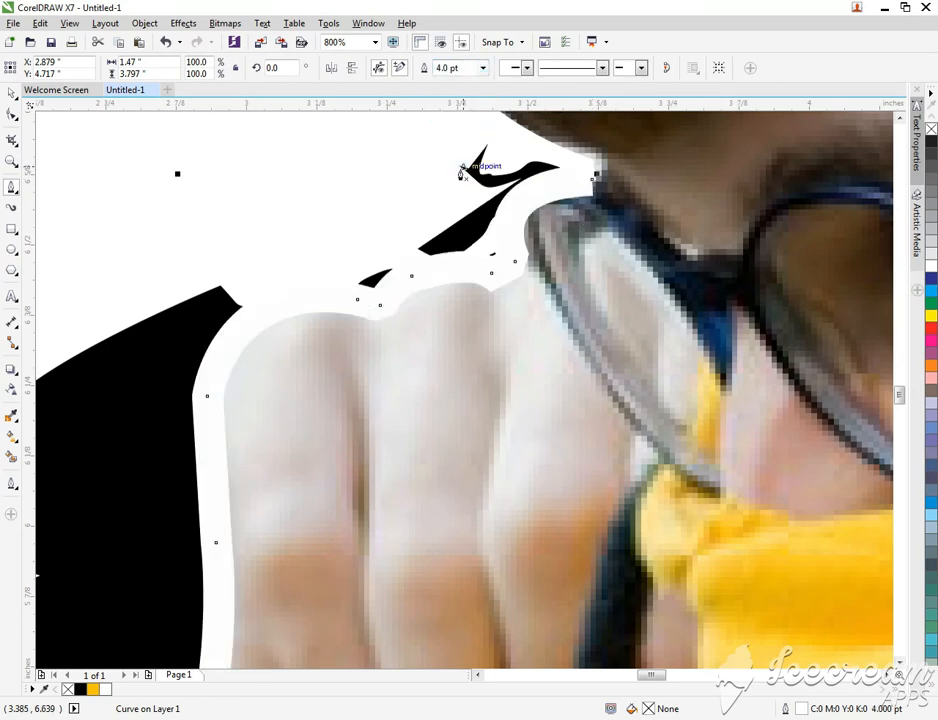
scroll(463, 160, down, 3)
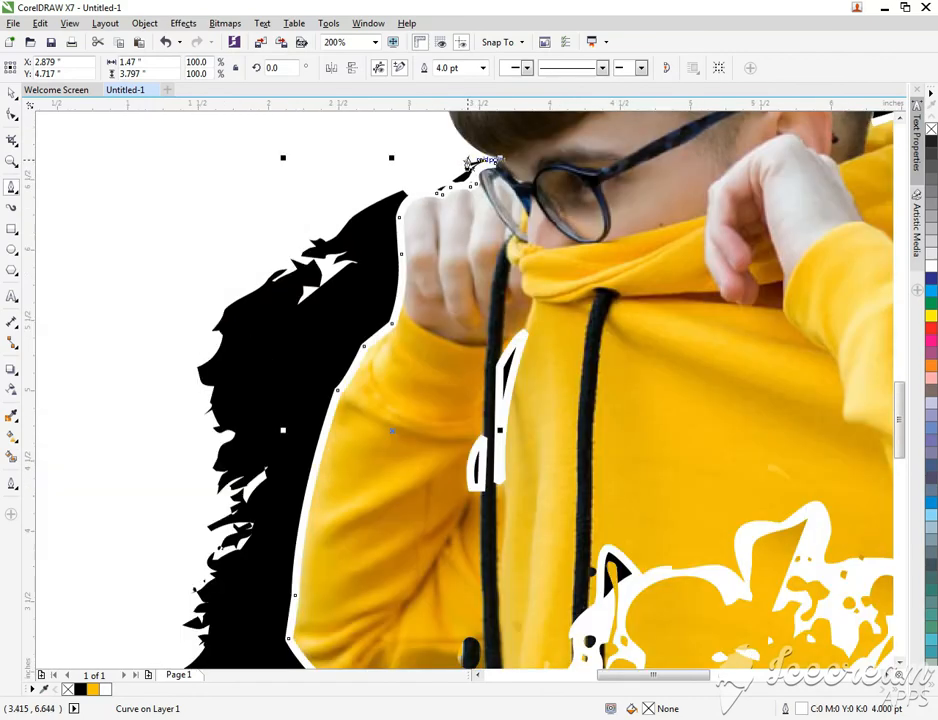
key(space)
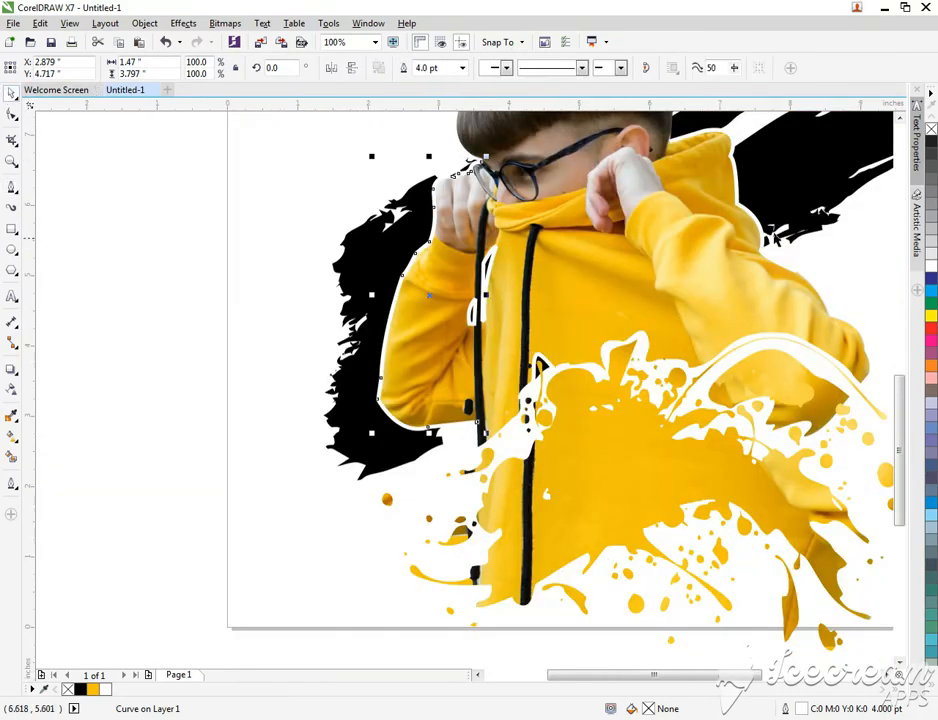
key(Escape)
scroll(857, 509, down, 1)
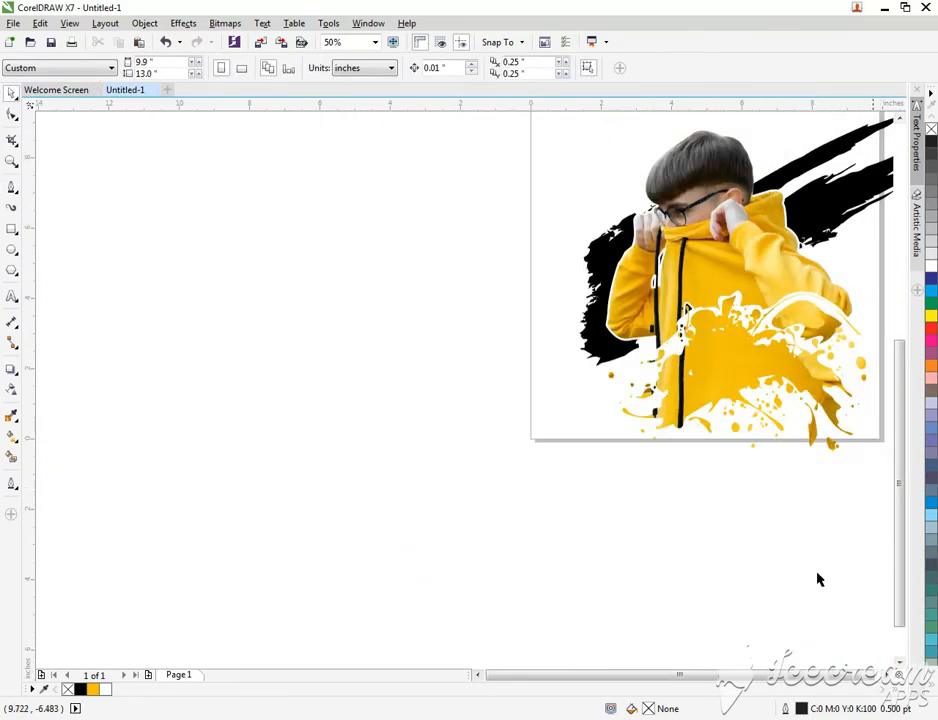
drag(768, 310, 581, 447)
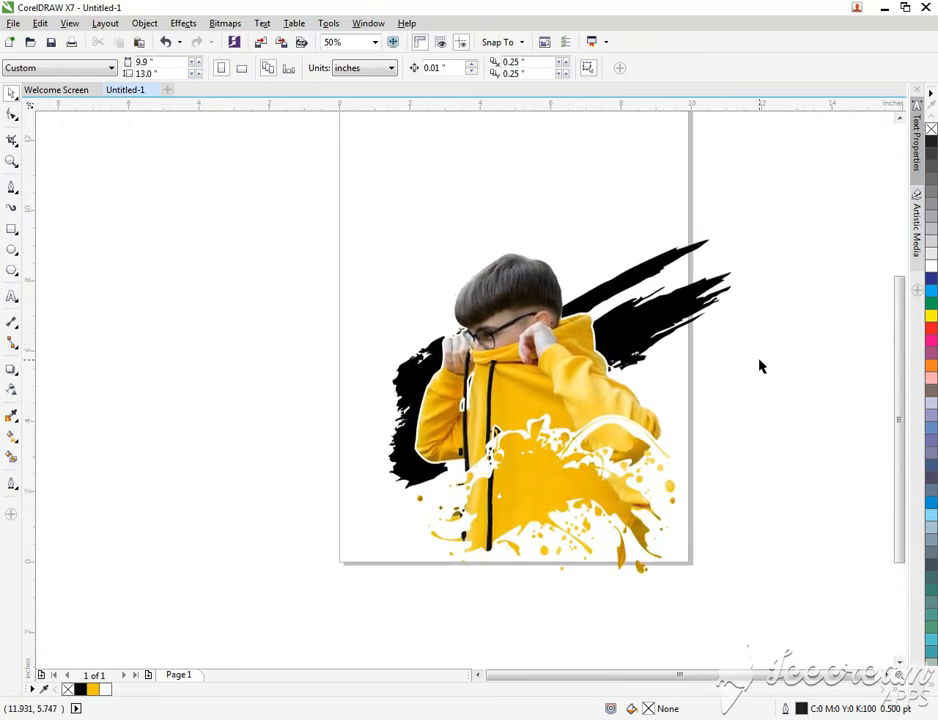